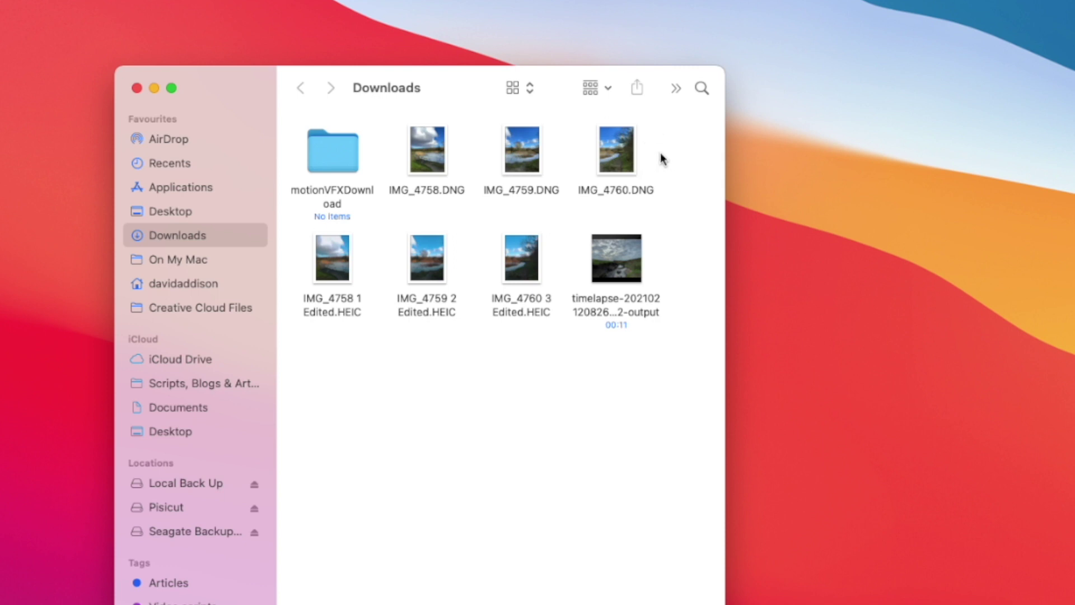
Send IMG_4758.DNG, IMG_4759.DNG and IMG_4760.DNG from the Downloads folder to Lightroom Classic for import
left_click_drag(661, 154, 426, 155)
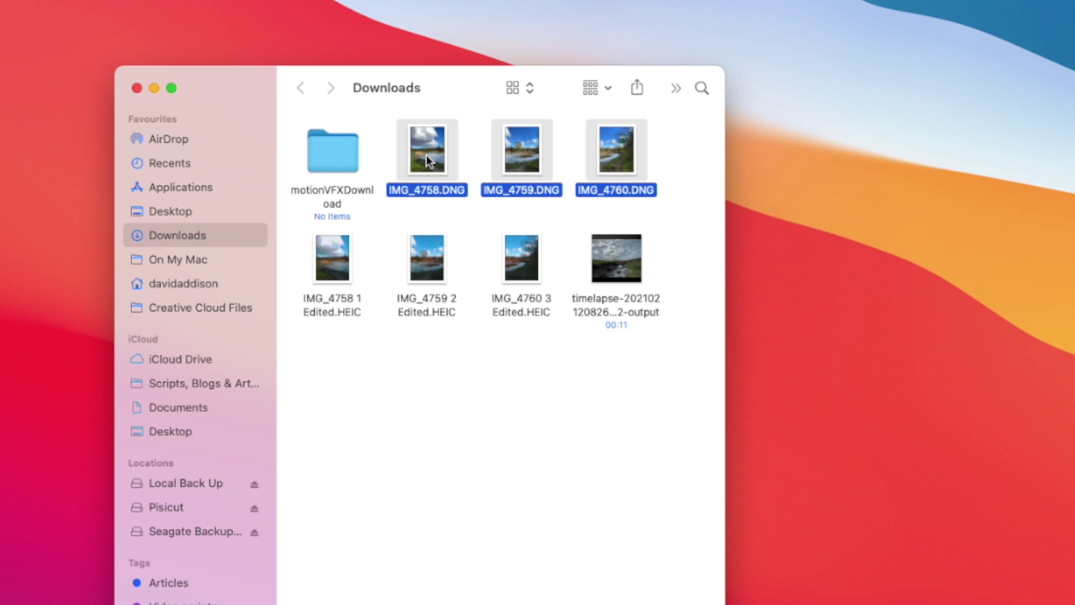
left_click_drag(426, 155, 482, 422)
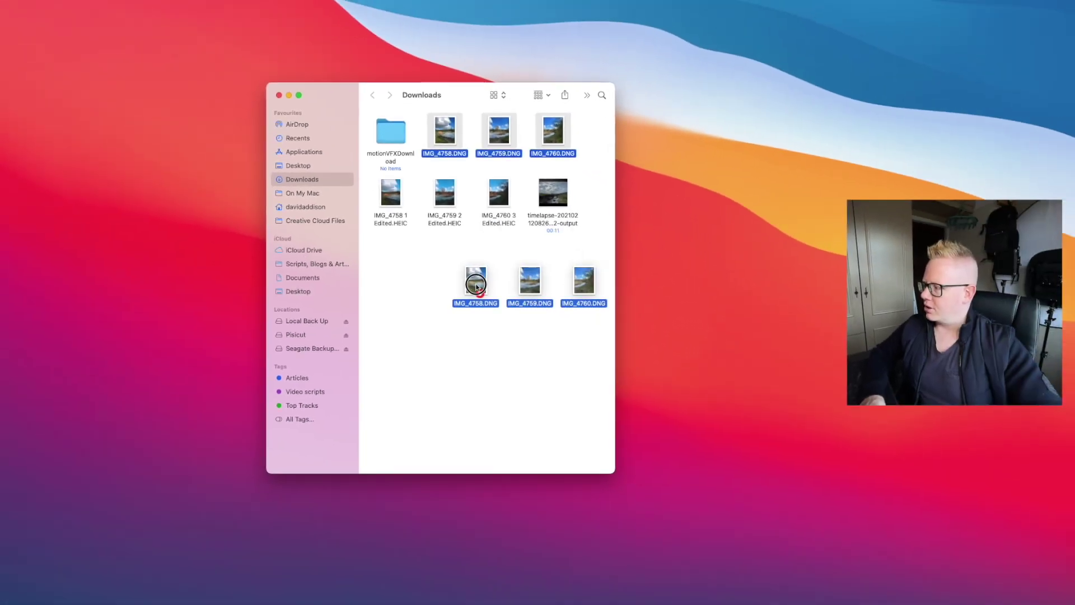
left_click_drag(476, 286, 449, 582)
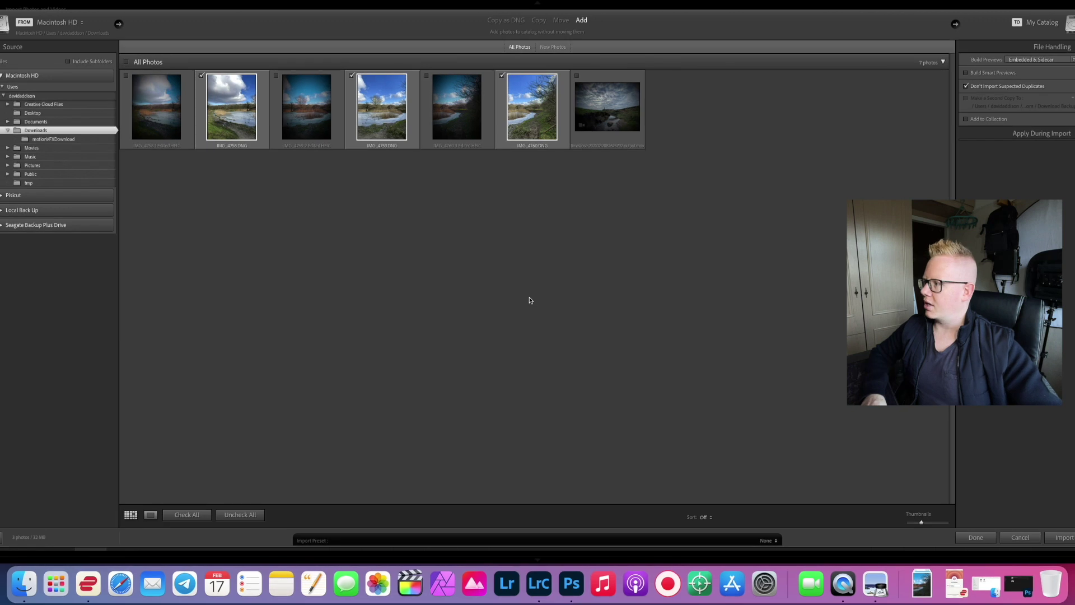
Include the three edited HEIC photos in the import selection and import them together with the DNG files
left_click(426, 77)
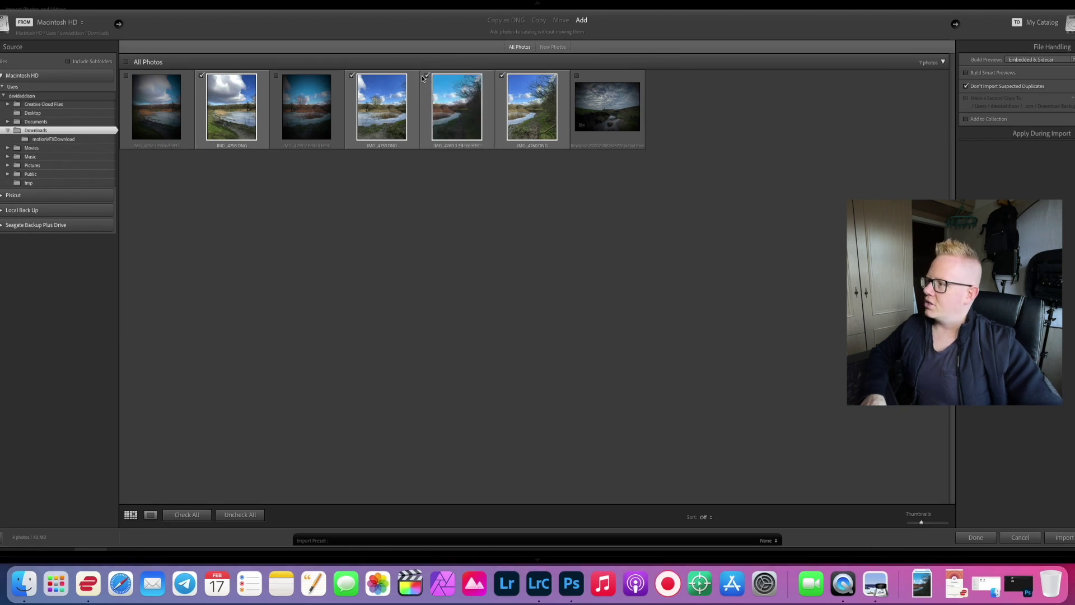
left_click(274, 77)
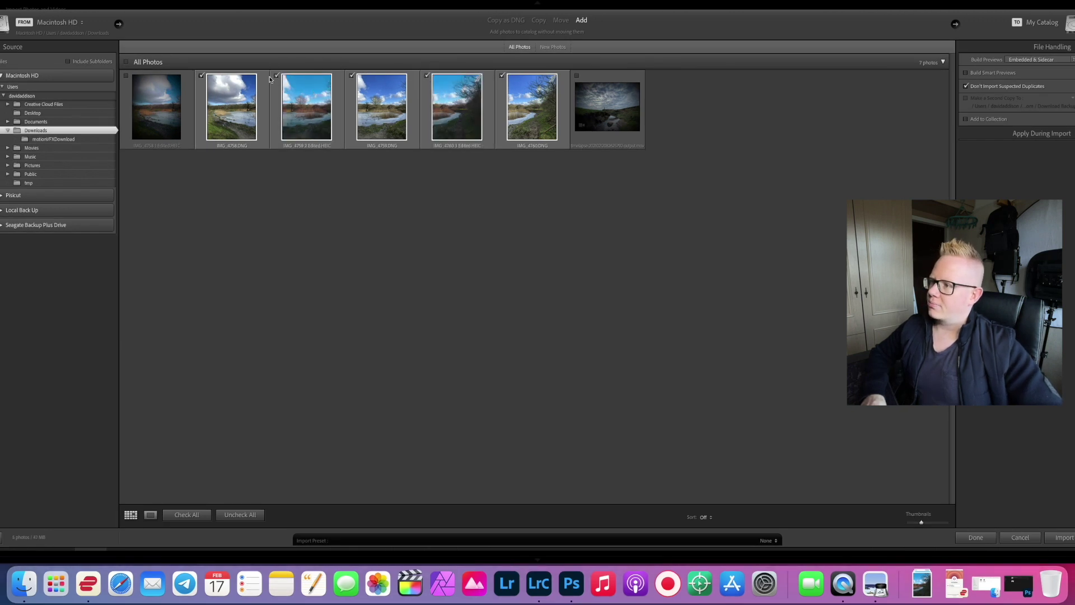
left_click(125, 77)
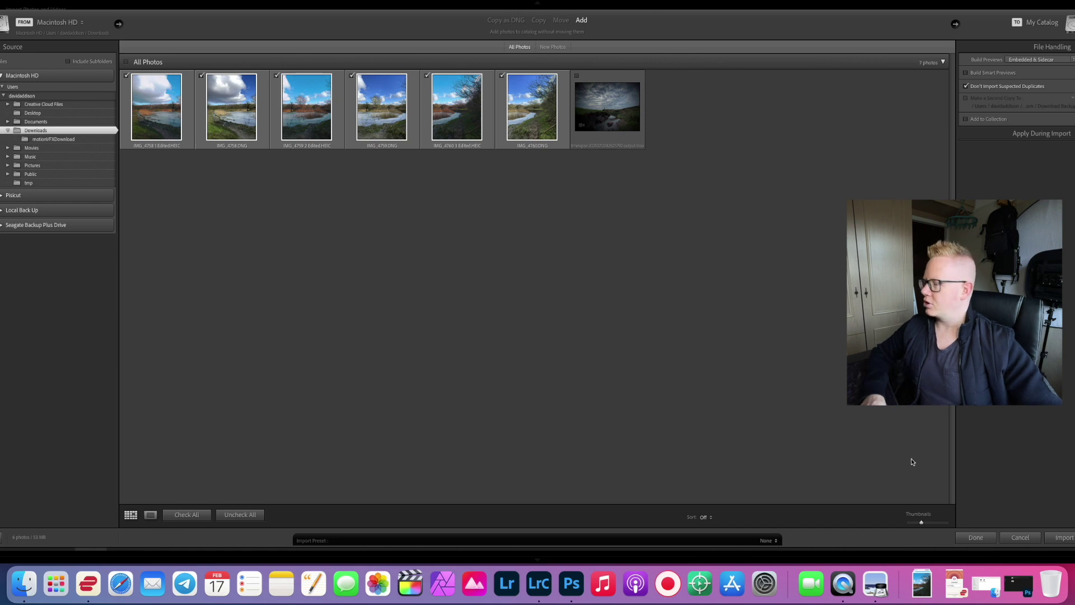
left_click(1061, 538)
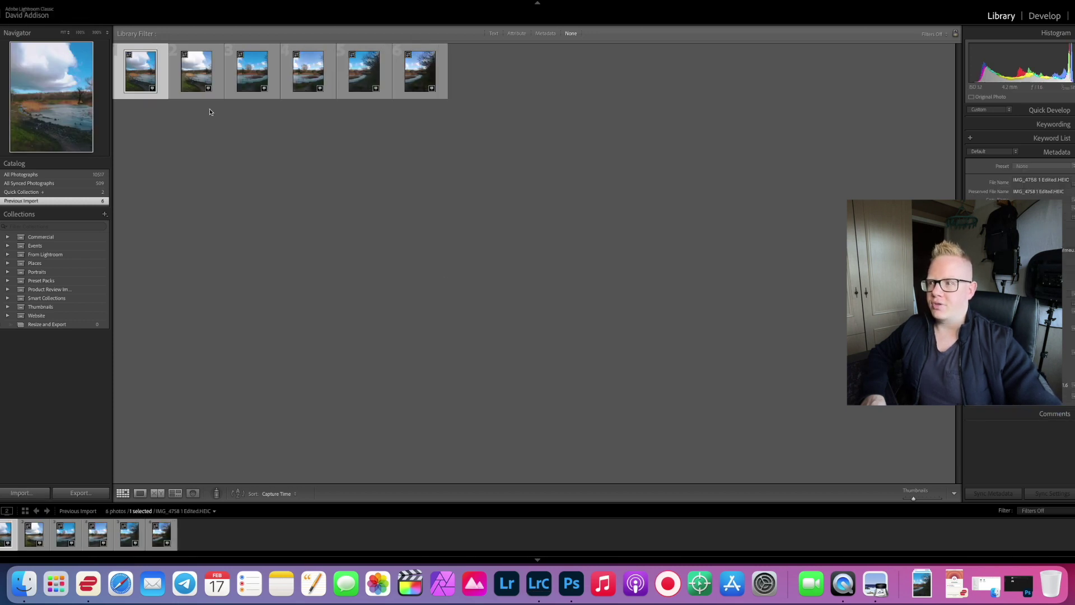
Examine the imported photos one by one in the enlarged view, comparing the three DNG shots of the pond
left_click(191, 73)
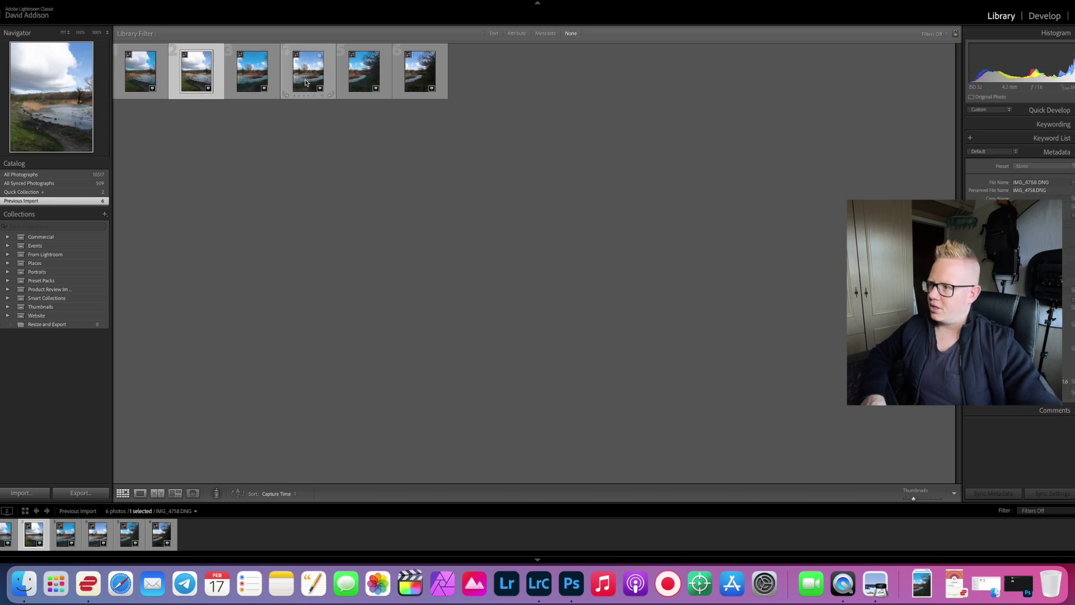
double_click(195, 79)
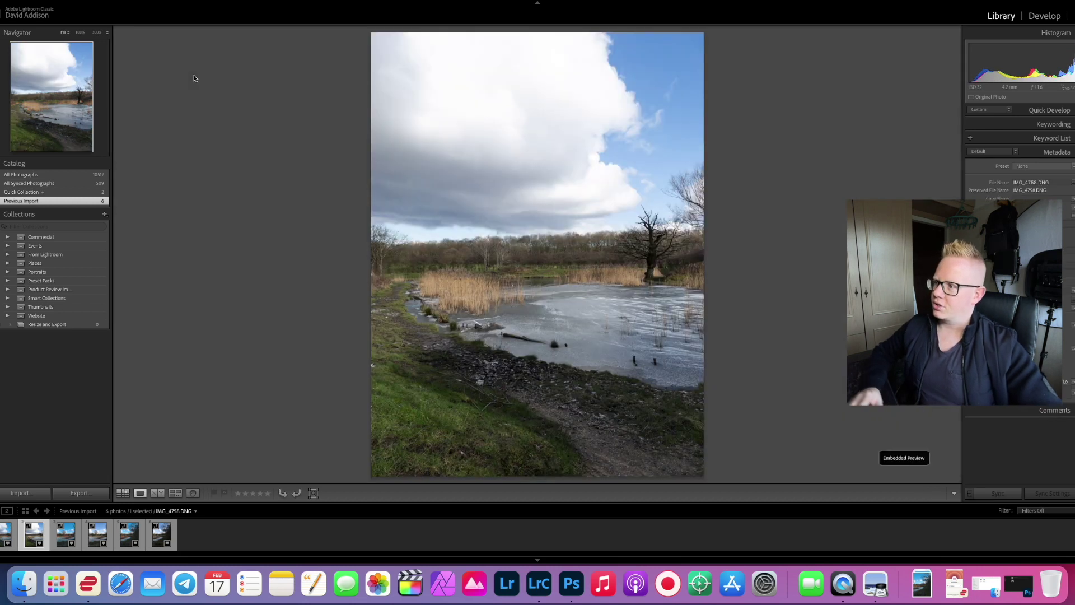
key("Right")
key("Right")
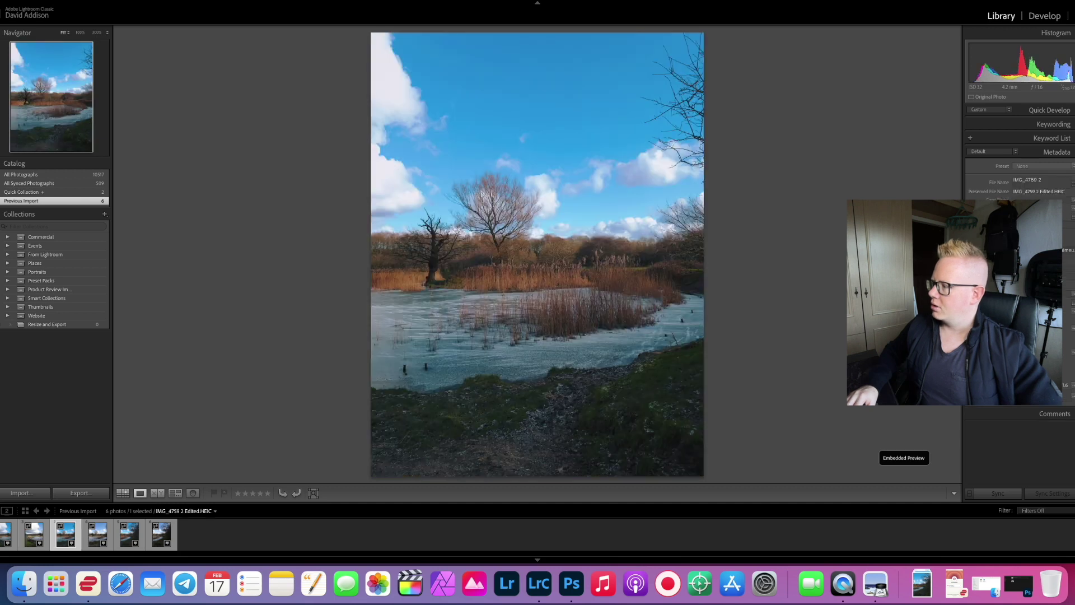
key("Right")
key("Right")
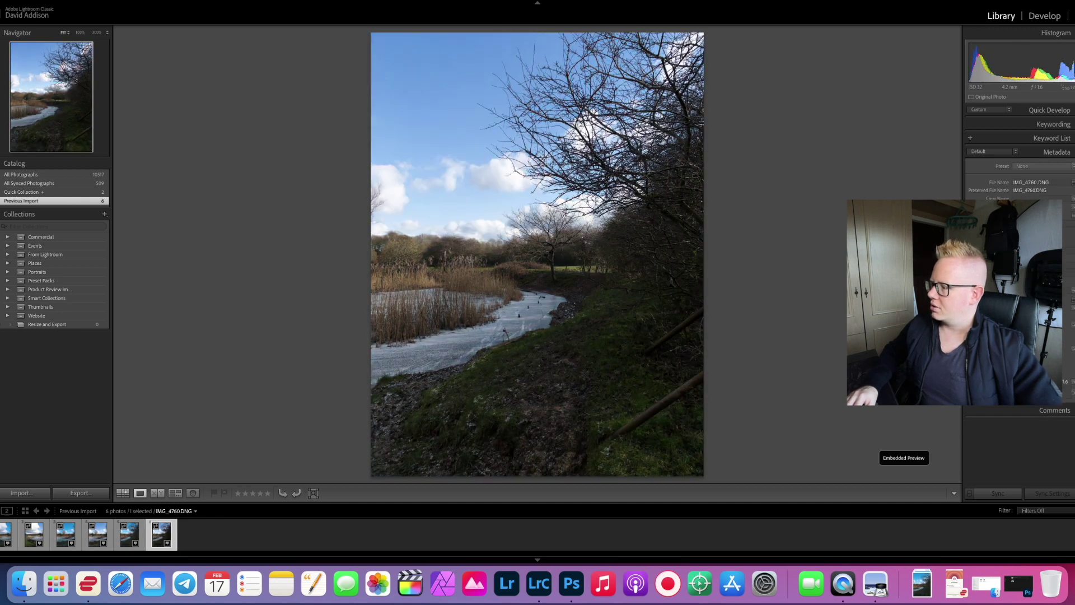
left_click(98, 538)
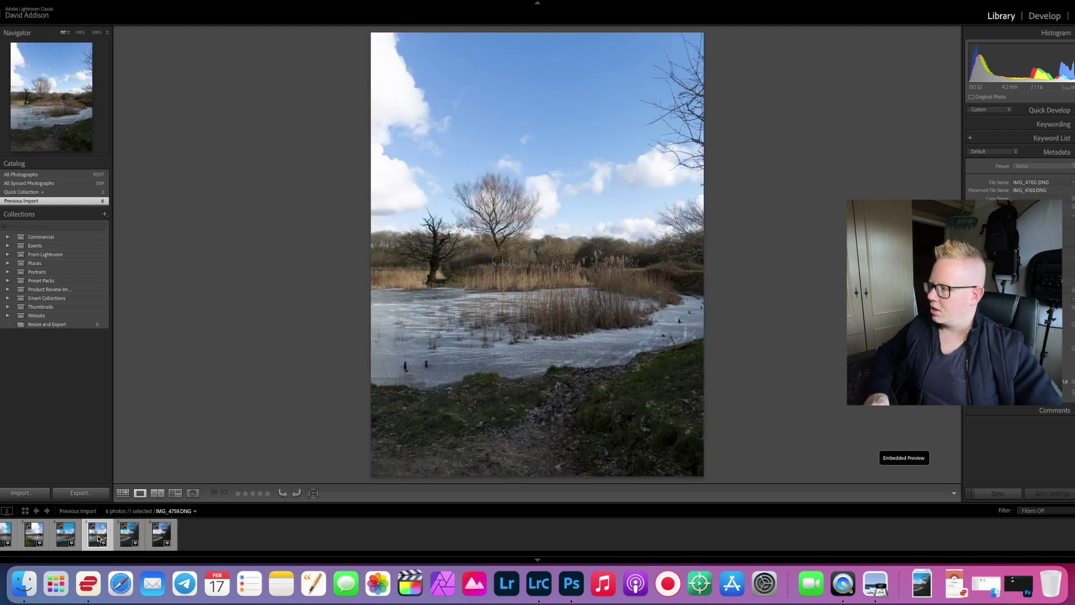
left_click(30, 536)
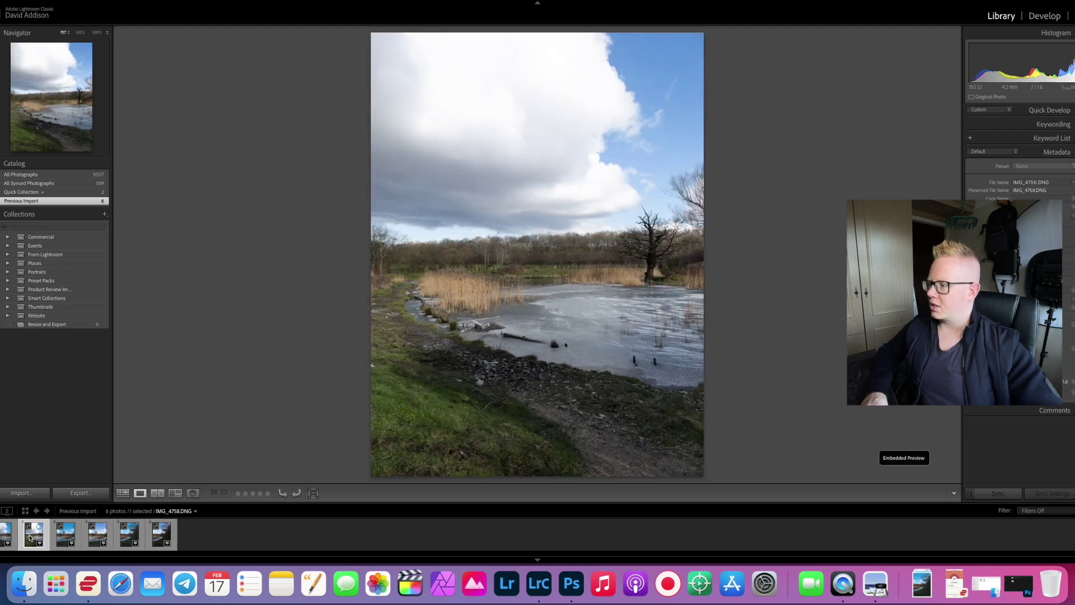
left_click(98, 536)
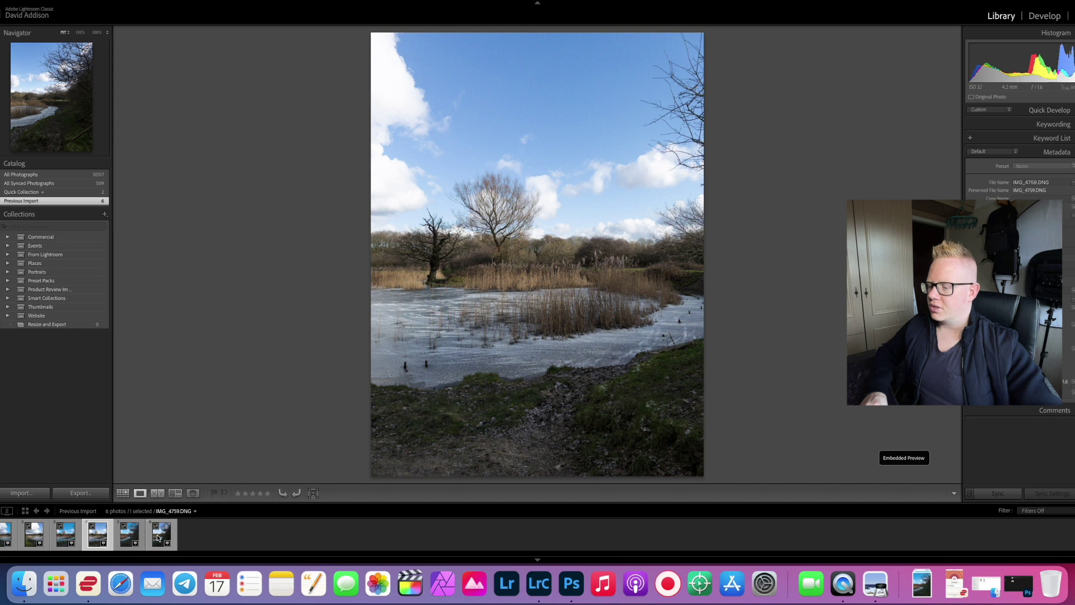
left_click(158, 537)
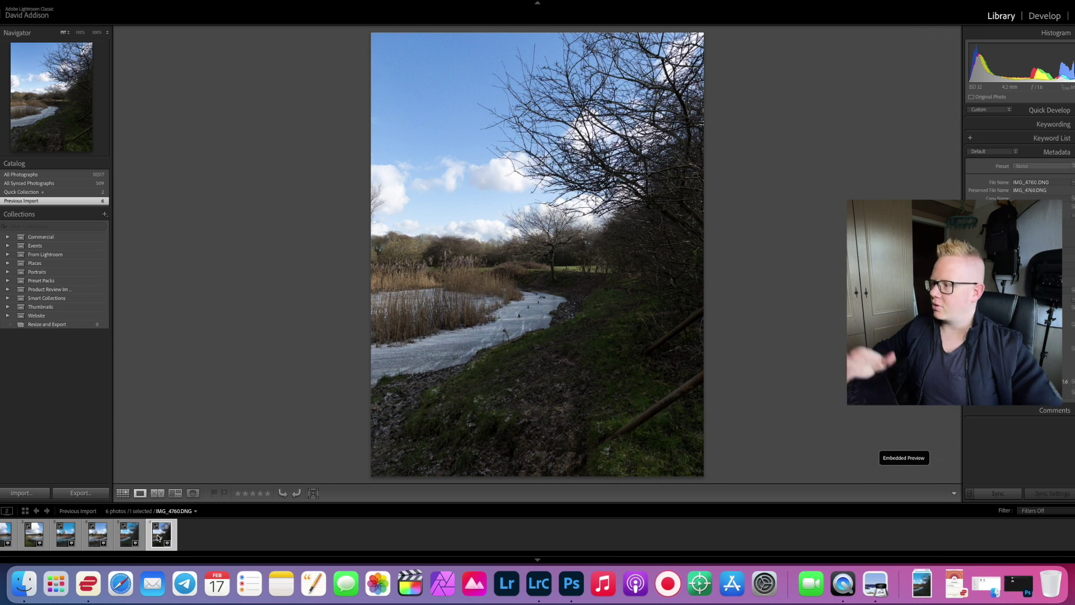
Select IMG_4758.DNG, IMG_4759.DNG and IMG_4760.DNG together and open them in the Panorama Merge Preview
left_click(95, 540, "super")
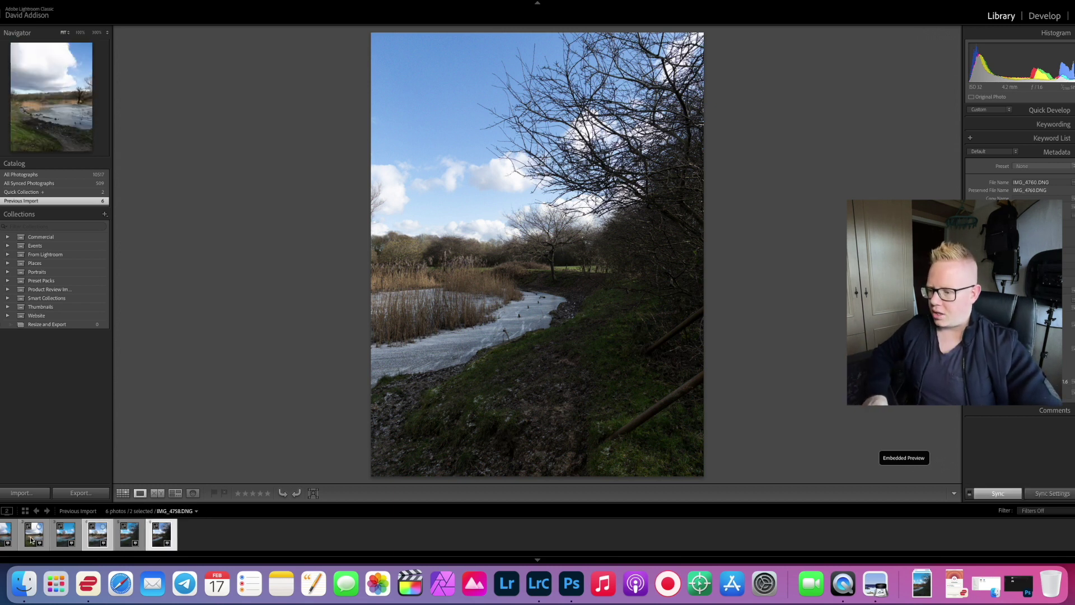
left_click(31, 539, "super")
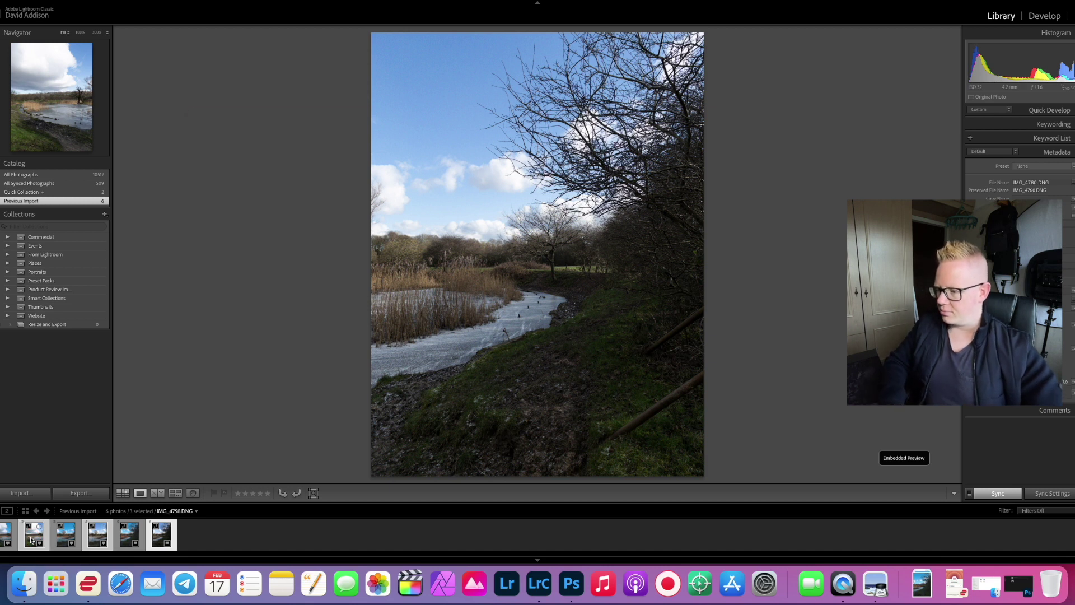
key("ctrl+m")
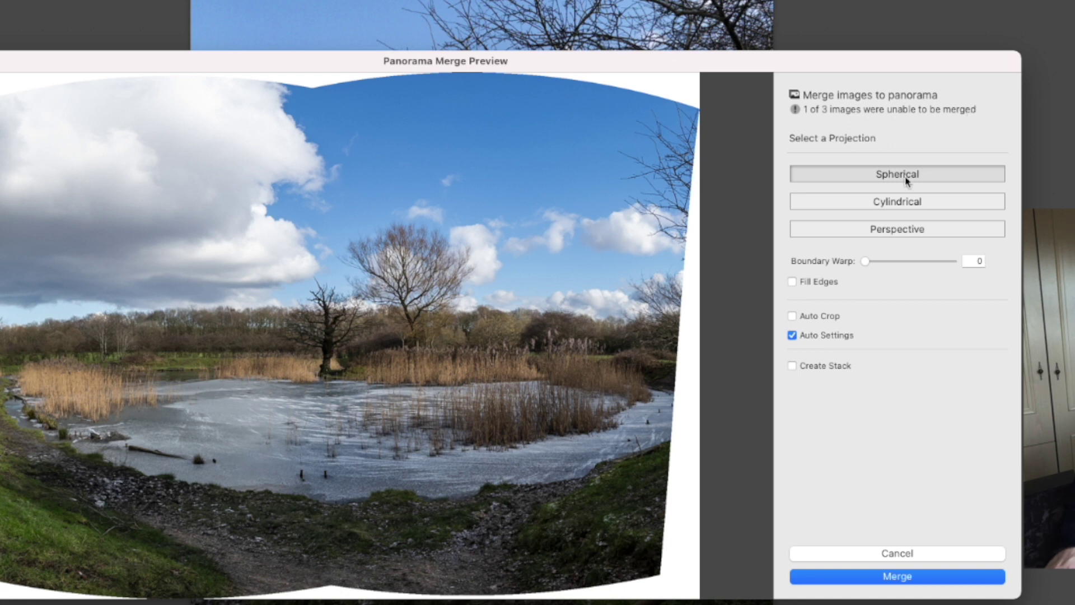
Try the Perspective and Spherical projections, the latter with Fill Edges, for the panorama, and cancel the merge
left_click(903, 230)
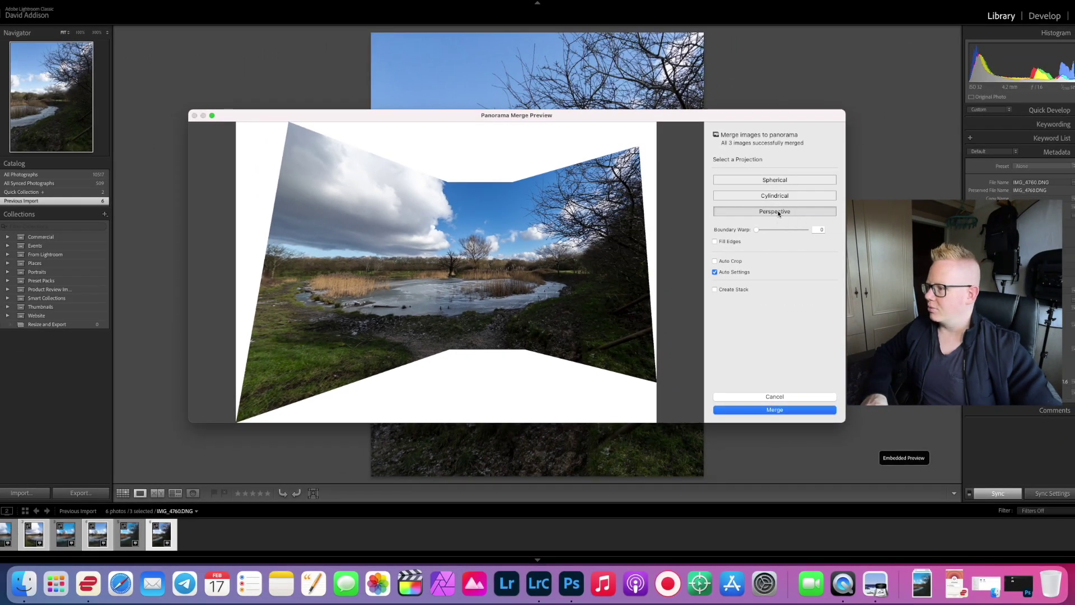
left_click(770, 180)
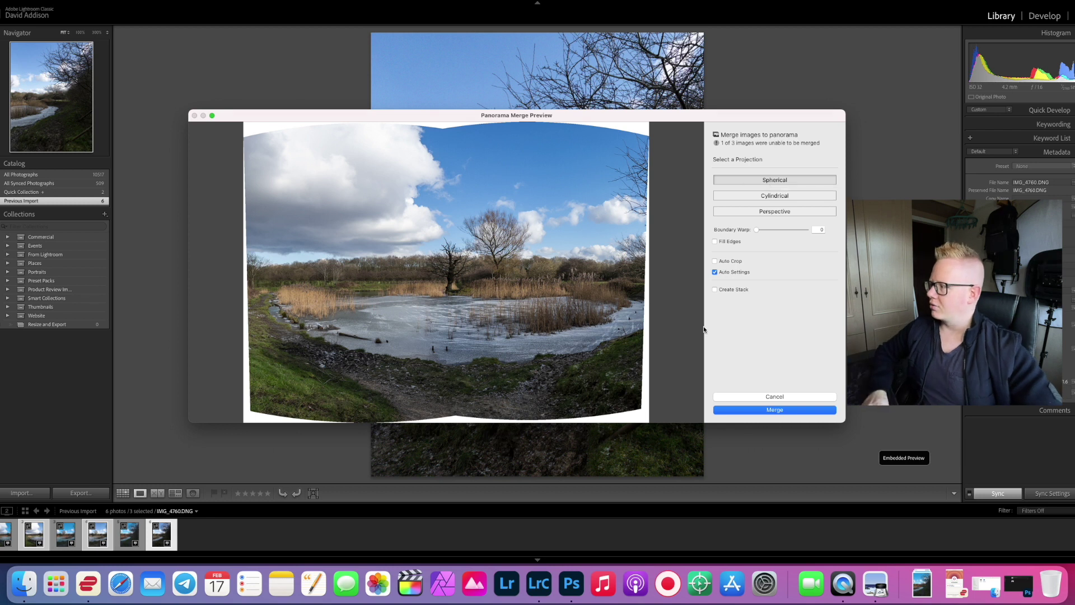
left_click(714, 242)
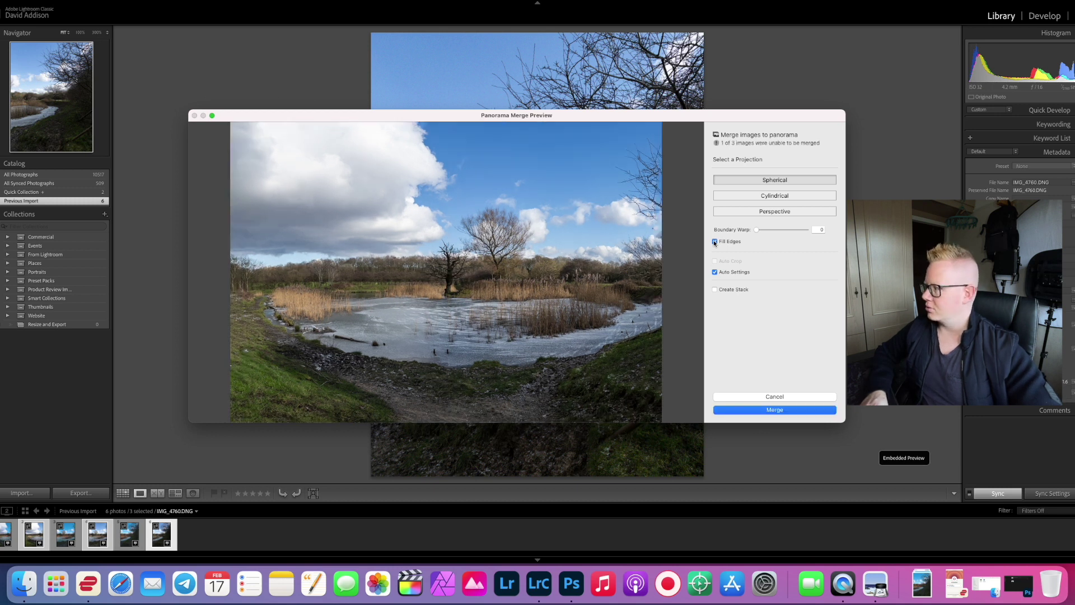
left_click(774, 396)
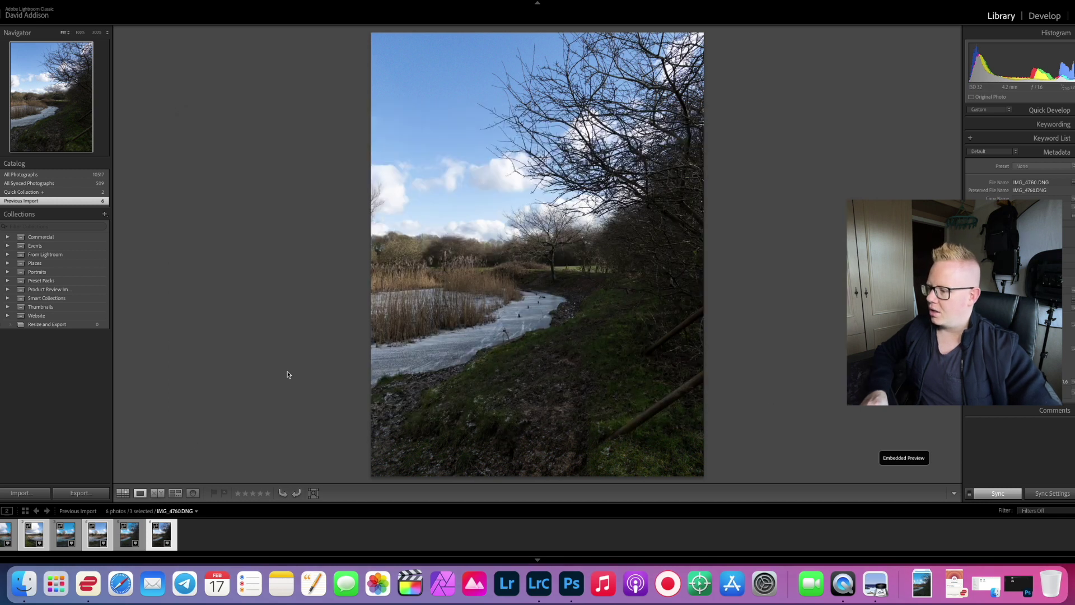
Switch to Photoshop and load IMG_4758.DNG, IMG_4759.DNG and IMG_4760.DNG as the source files for Photomerge
left_click(572, 584)
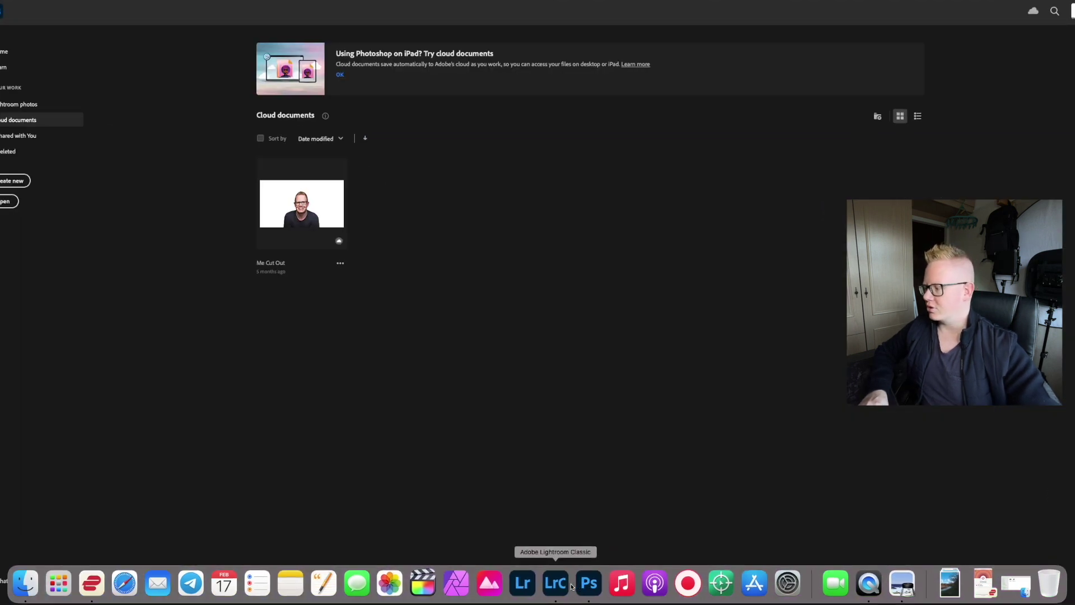
left_click(50, 1)
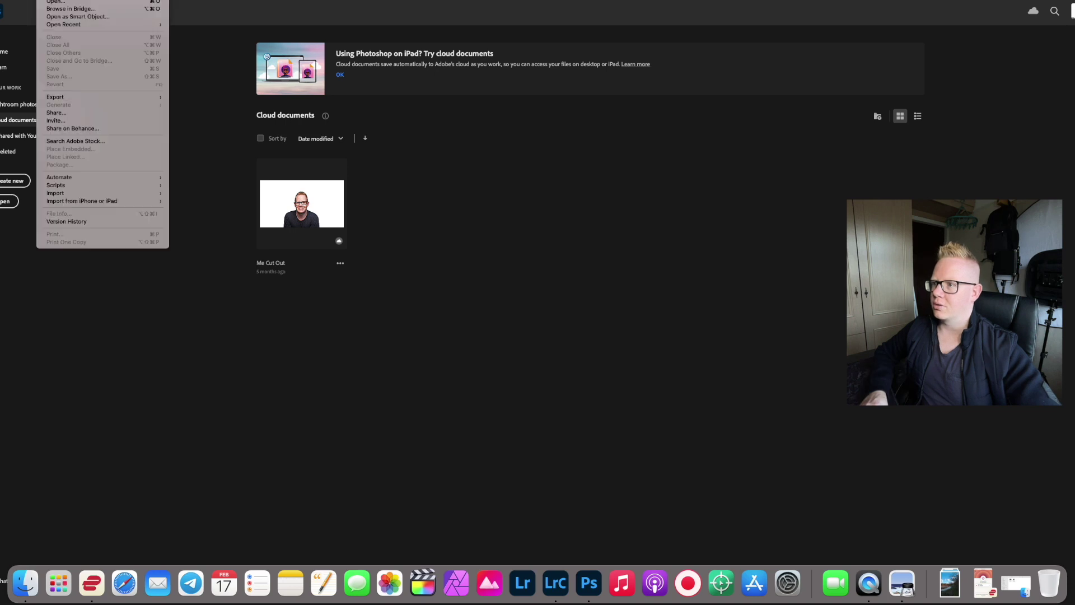
mouse_move(125, 182)
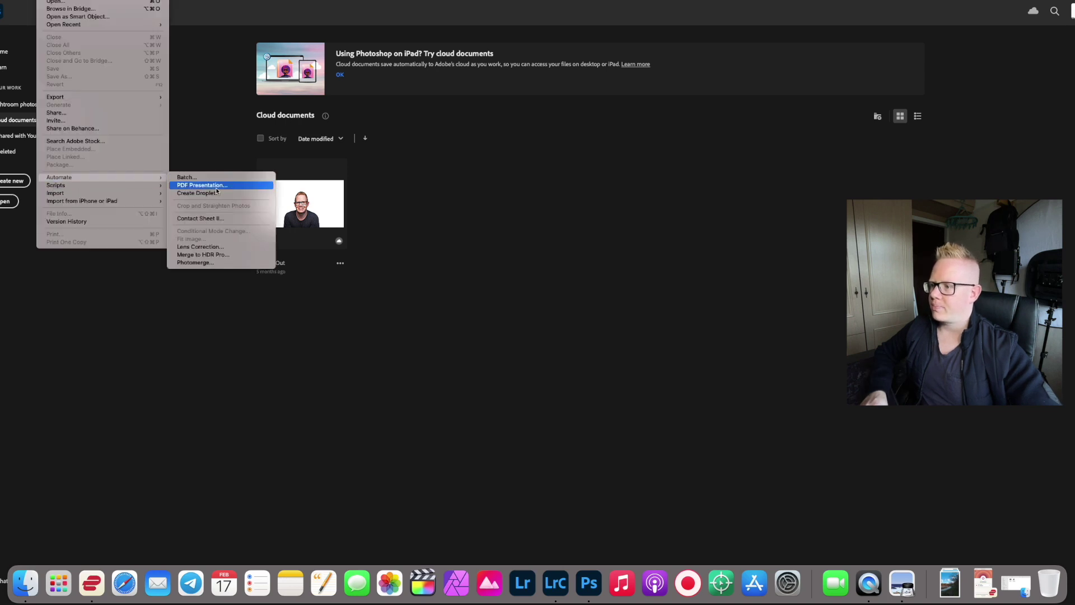
left_click(222, 262)
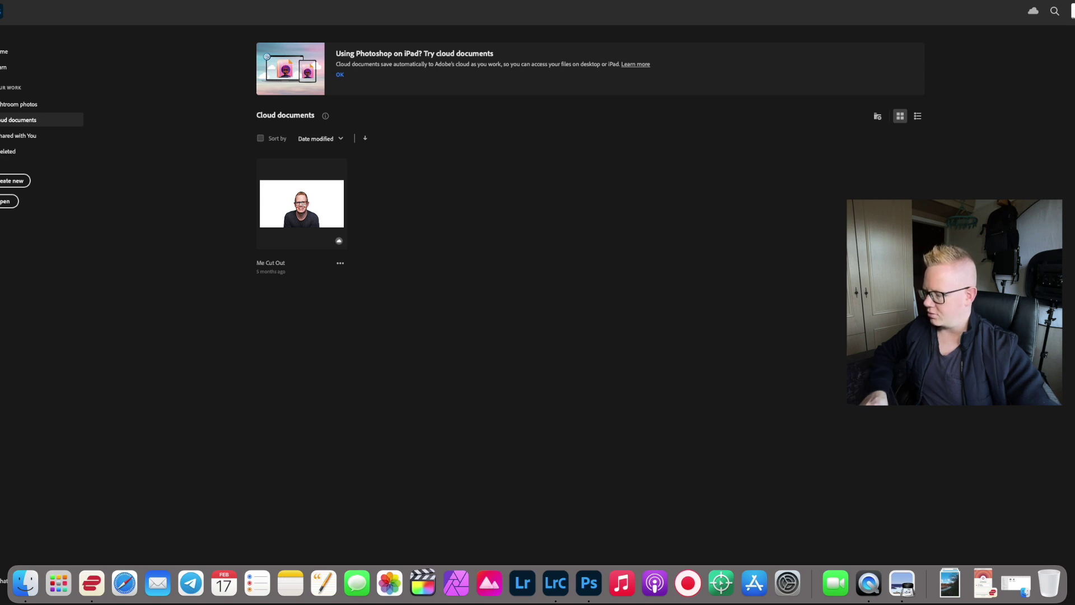
left_click(629, 164)
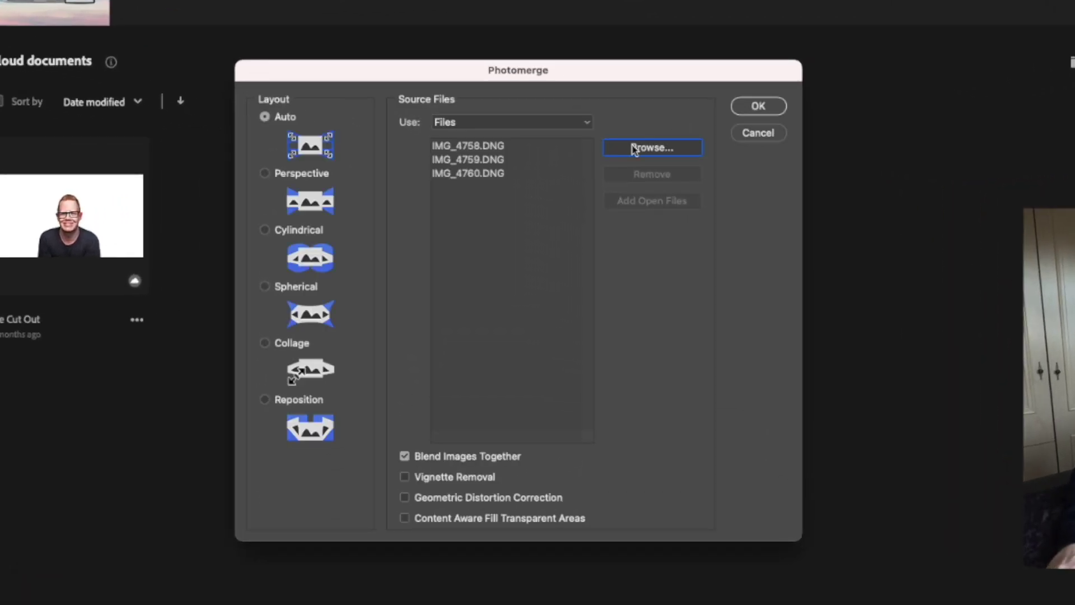
Run Photomerge on the three DNG files with the Auto layout
left_click(496, 151)
left_click(483, 162)
left_click(485, 175)
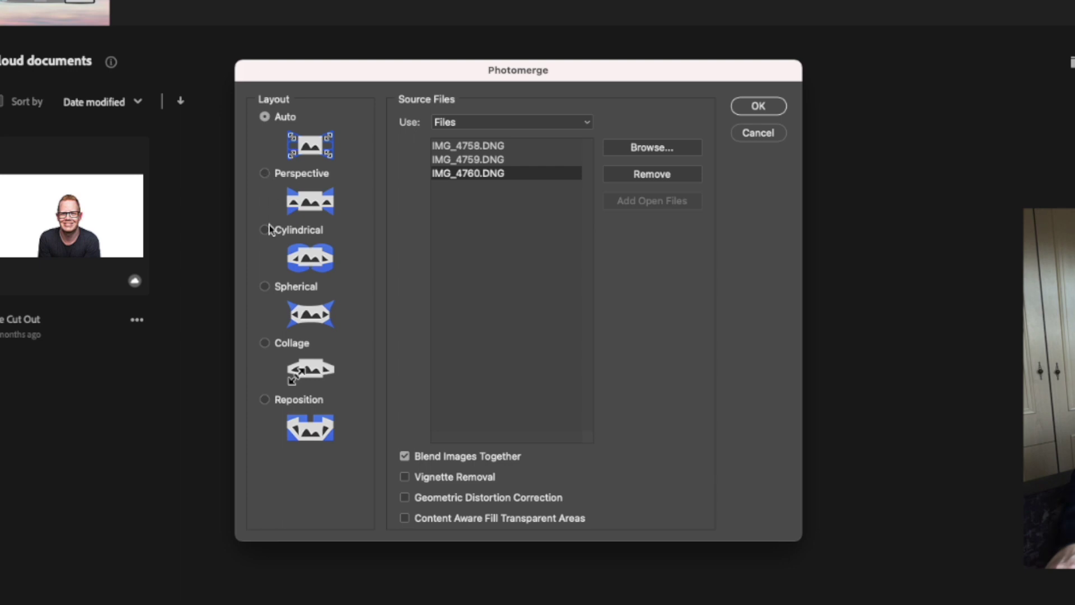
left_click(265, 287)
left_click(265, 118)
left_click(761, 108)
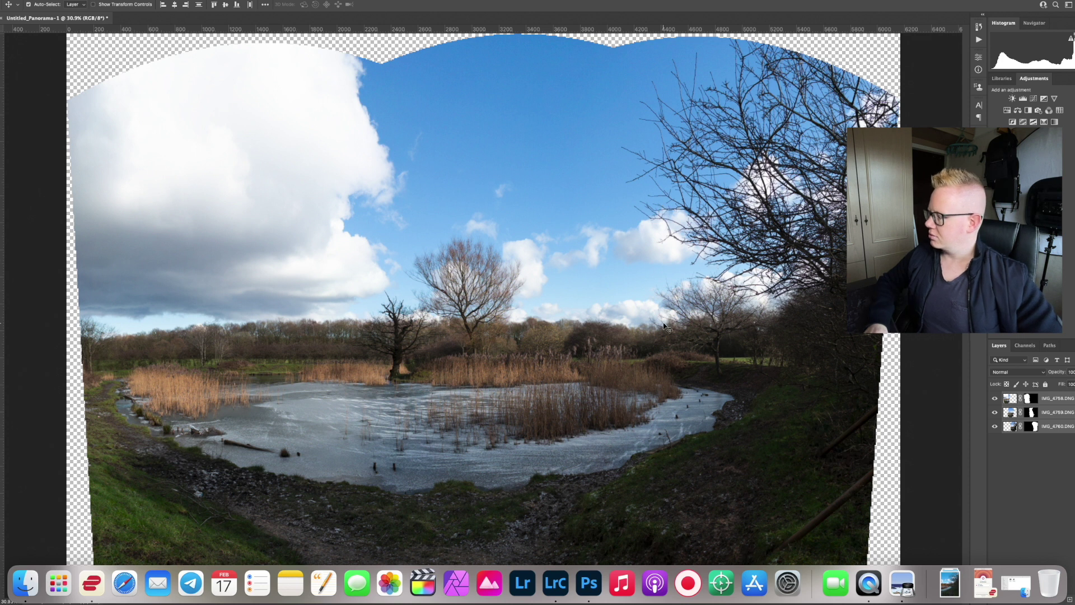
Crop the merged panorama at its full width to 16:9, trimming the curved transparent areas along its top and bottom edges
key("super+minus")
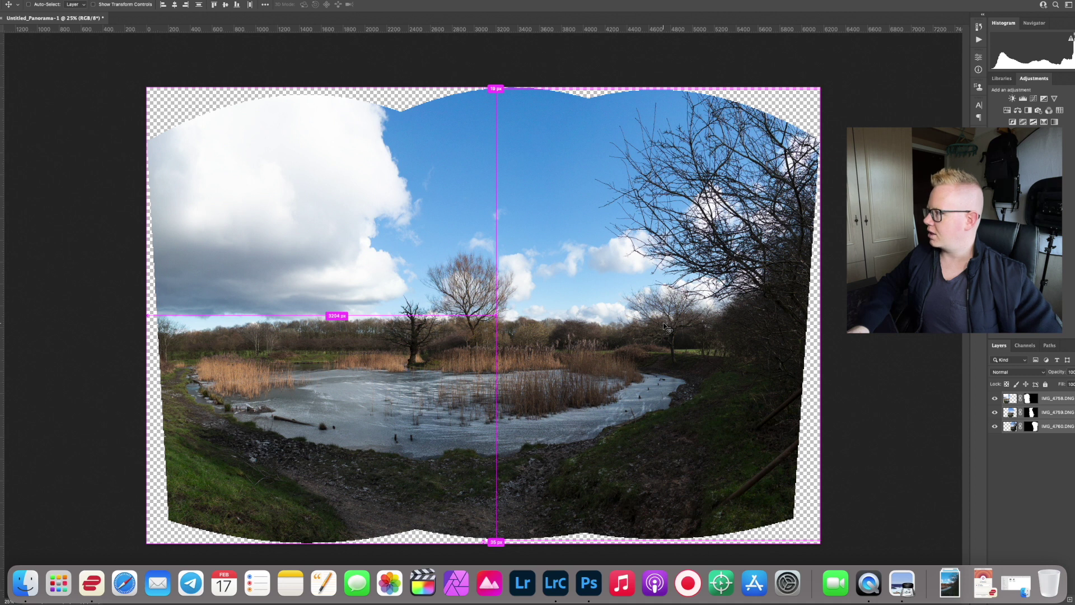
key("super+plus")
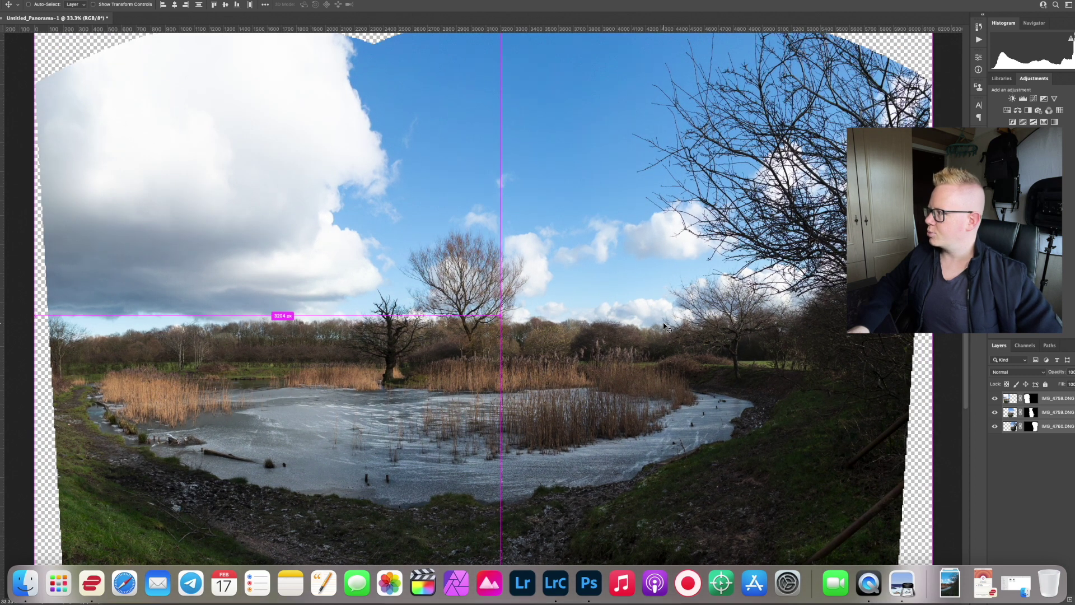
key("super+minus")
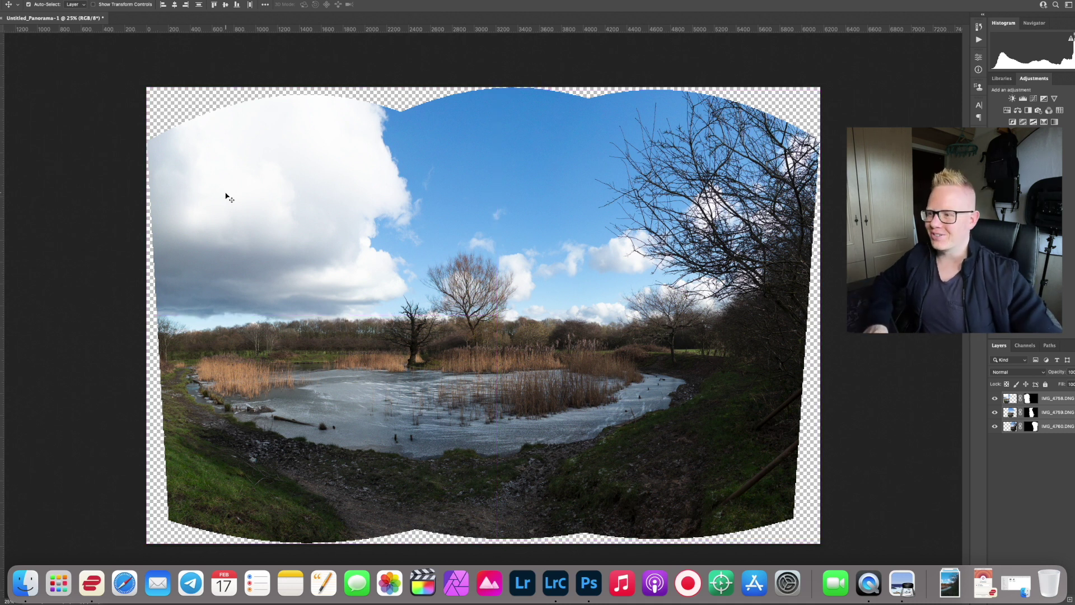
key("c")
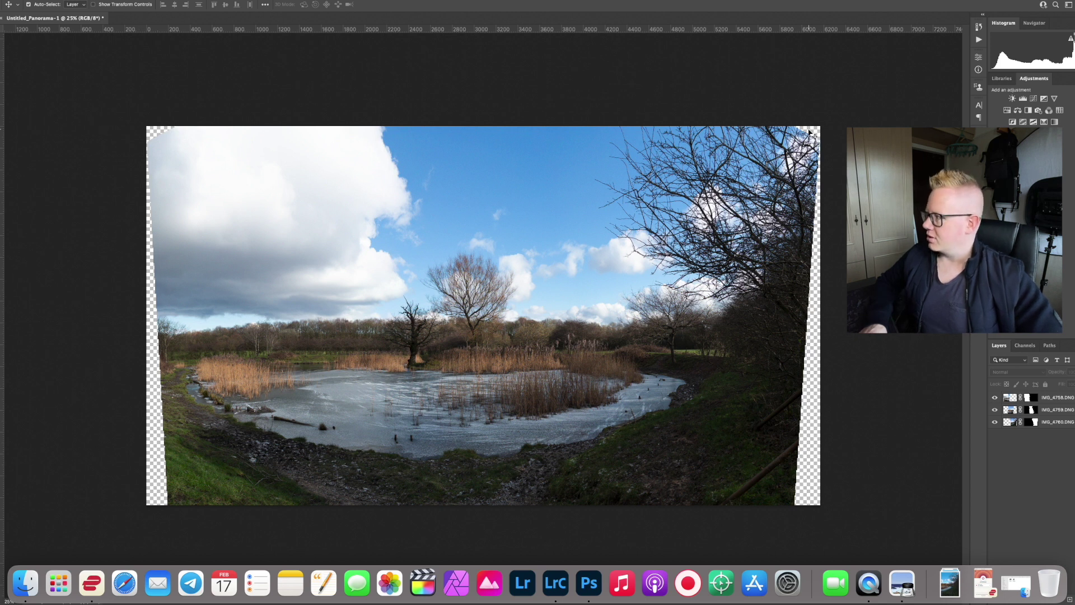
Crop the Photomerge panorama further at 16:9 to cut off the transparent strips along its left and right sides
key("c")
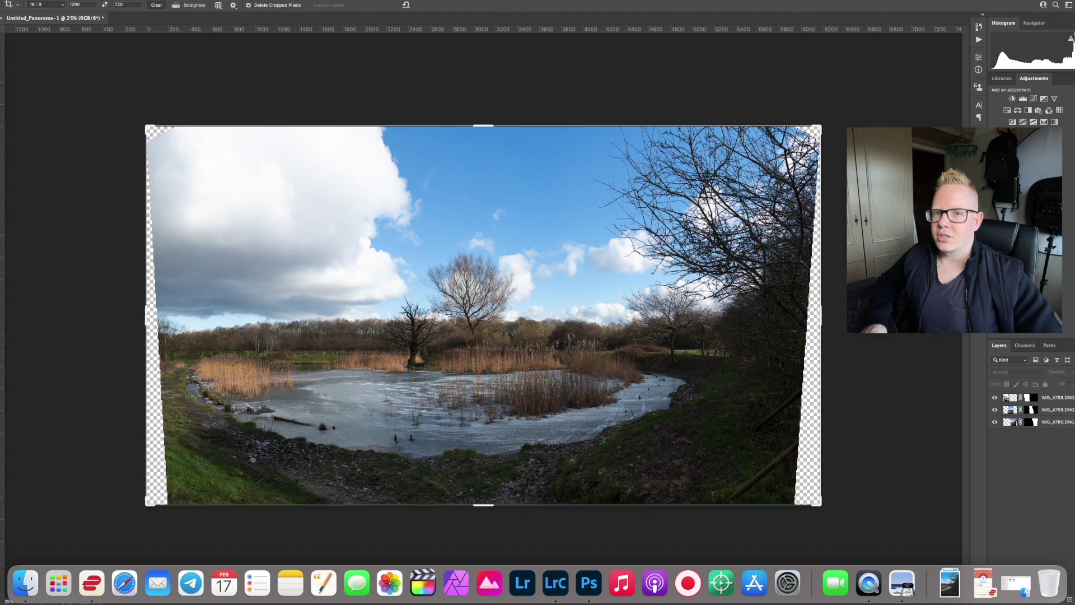
left_click_drag(147, 126, 153, 130)
left_click_drag(160, 503, 159, 495)
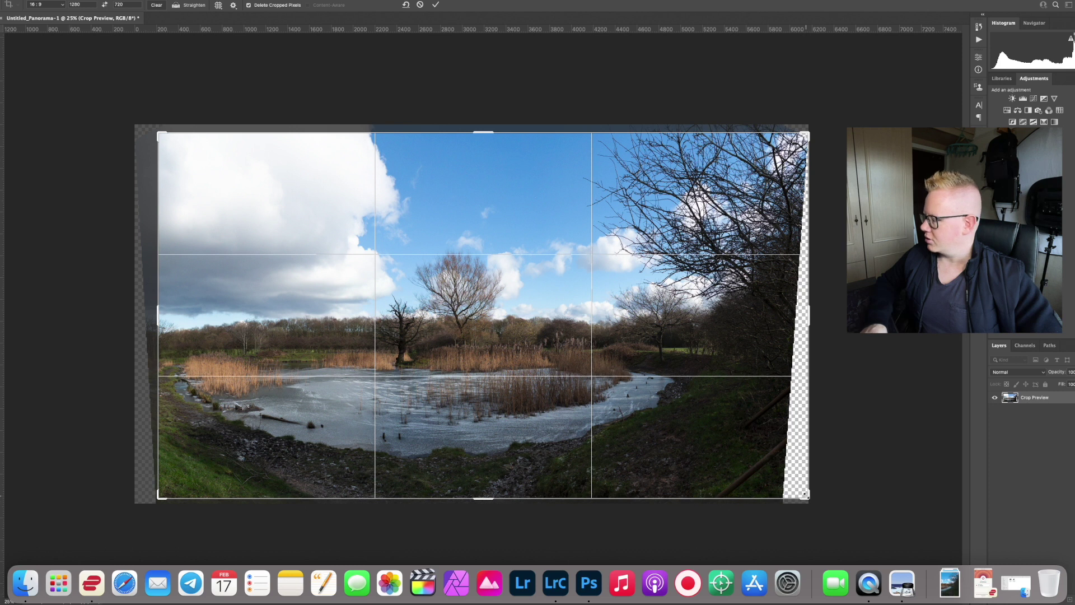
left_click_drag(804, 493, 794, 492)
left_click_drag(793, 492, 793, 492)
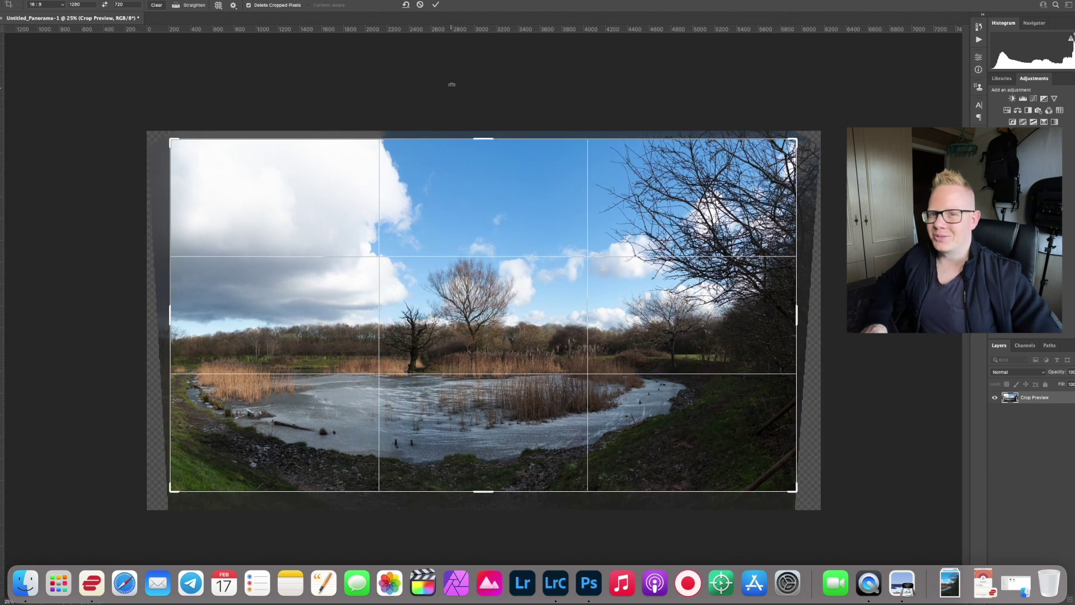
left_click(435, 5)
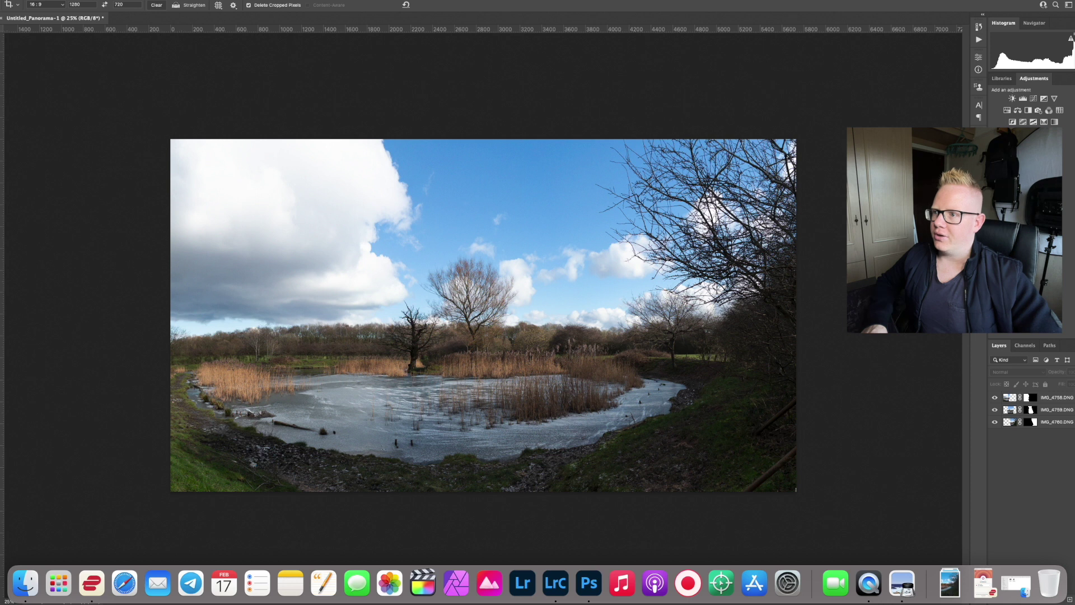
Crop the panorama slightly tighter at its lower-right corner to remove the remaining transparent sliver
left_click(796, 489)
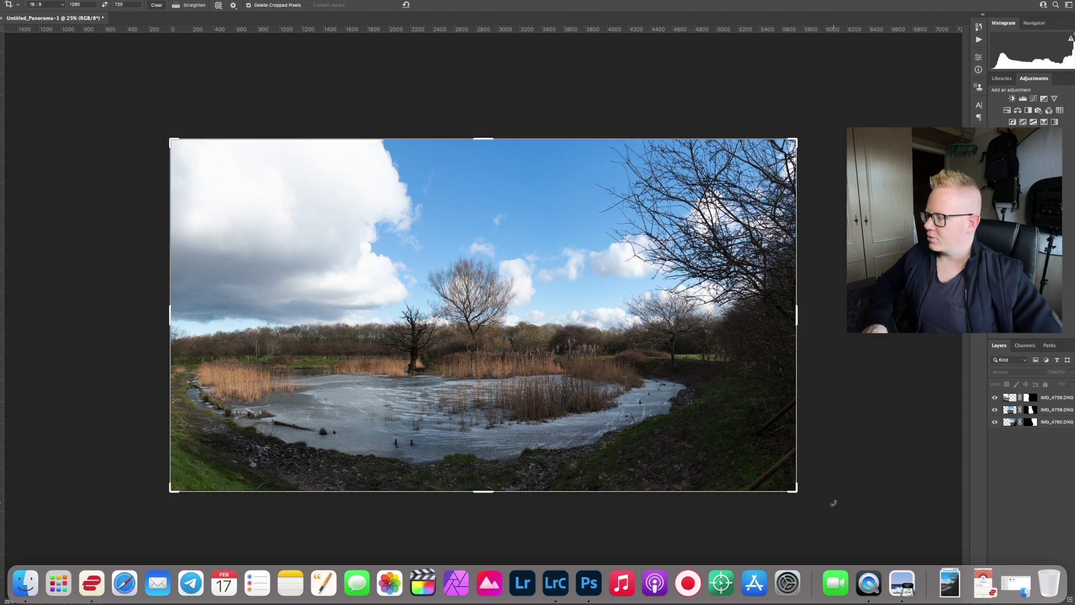
left_click_drag(795, 495, 791, 490)
left_click(436, 4)
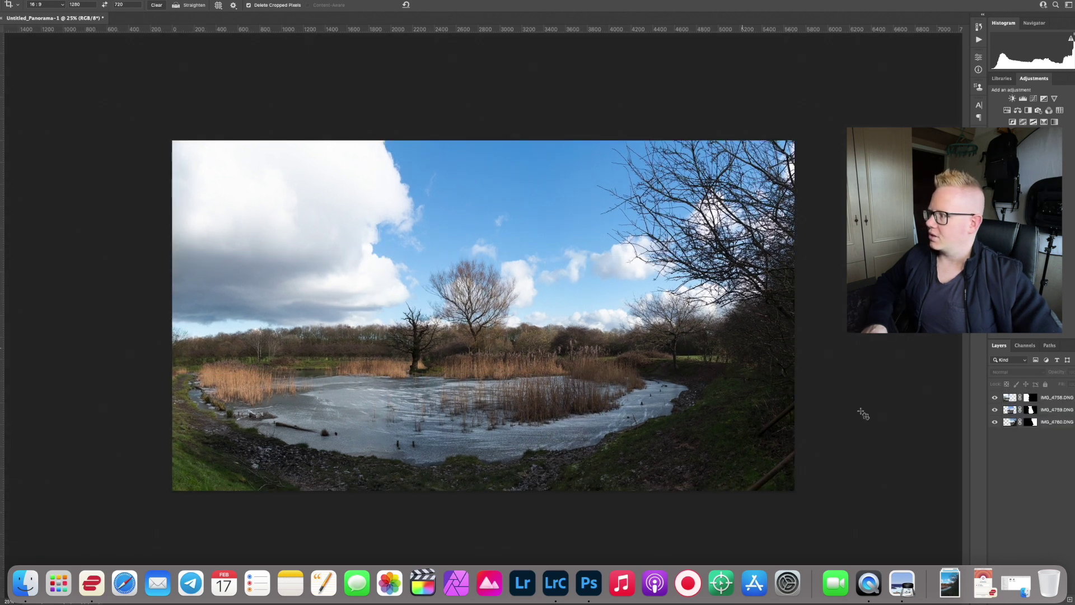
Hide and show the IMG_4758.DNG, IMG_4759.DNG and IMG_4760.DNG layers one by one to inspect each photo's masked part
left_click(1053, 399)
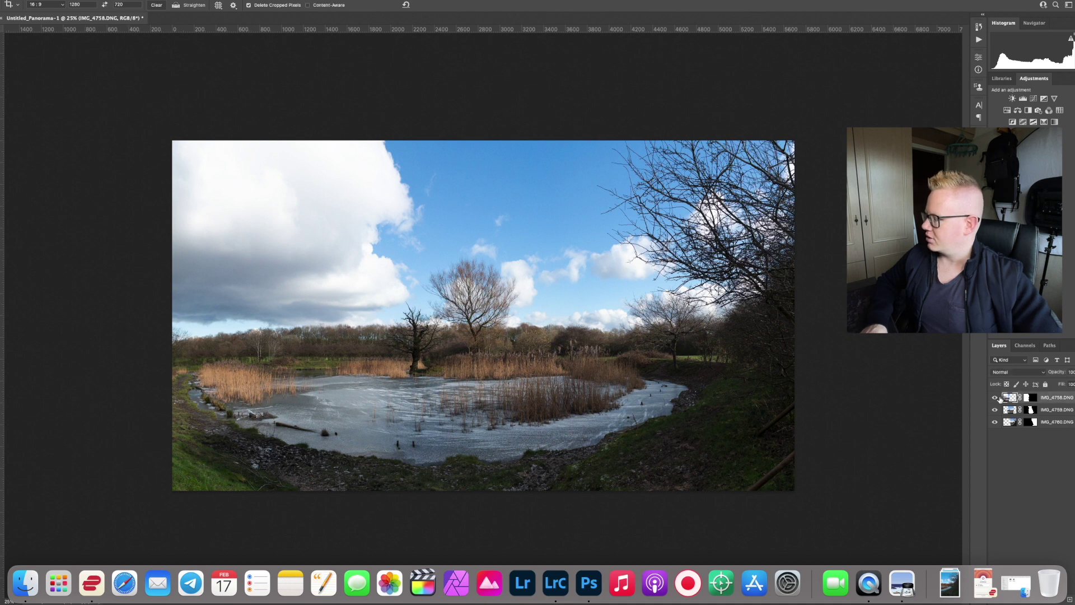
left_click(995, 397)
left_click(995, 397)
left_click(995, 409)
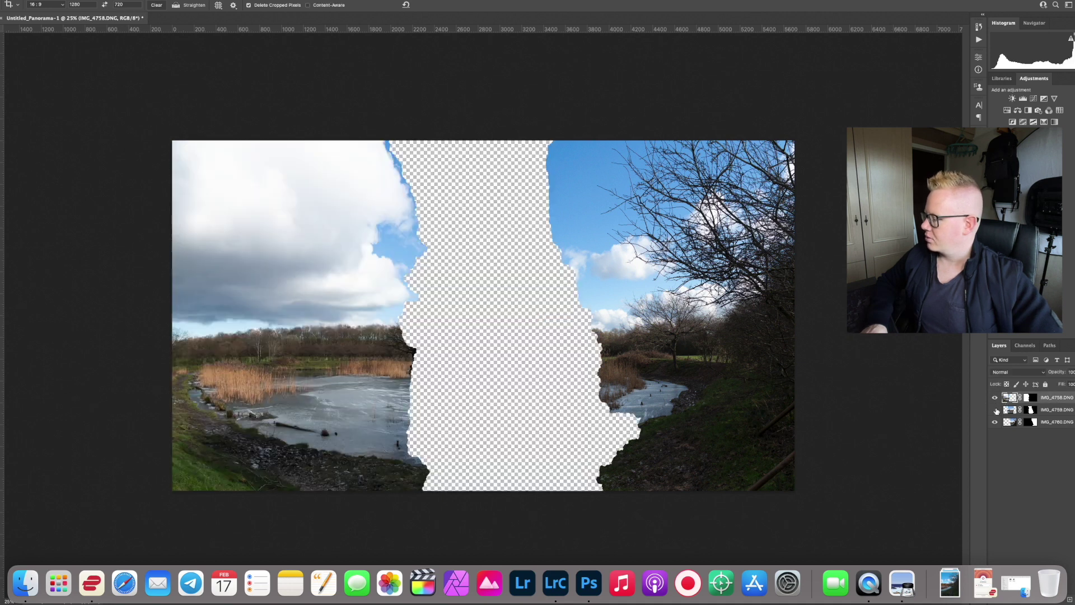
left_click(995, 410)
left_click(995, 422)
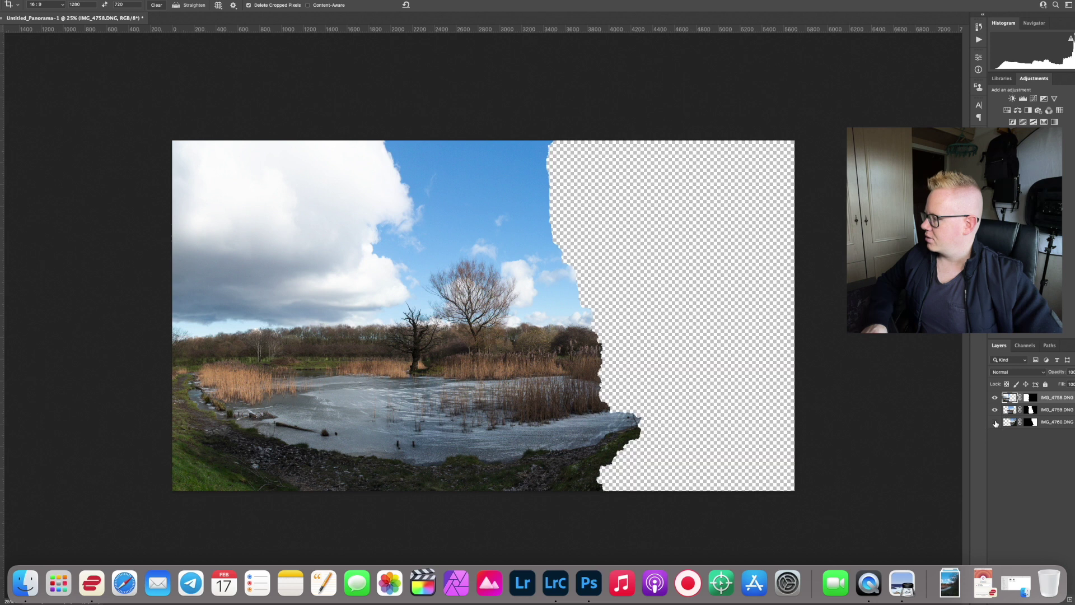
left_click(995, 422)
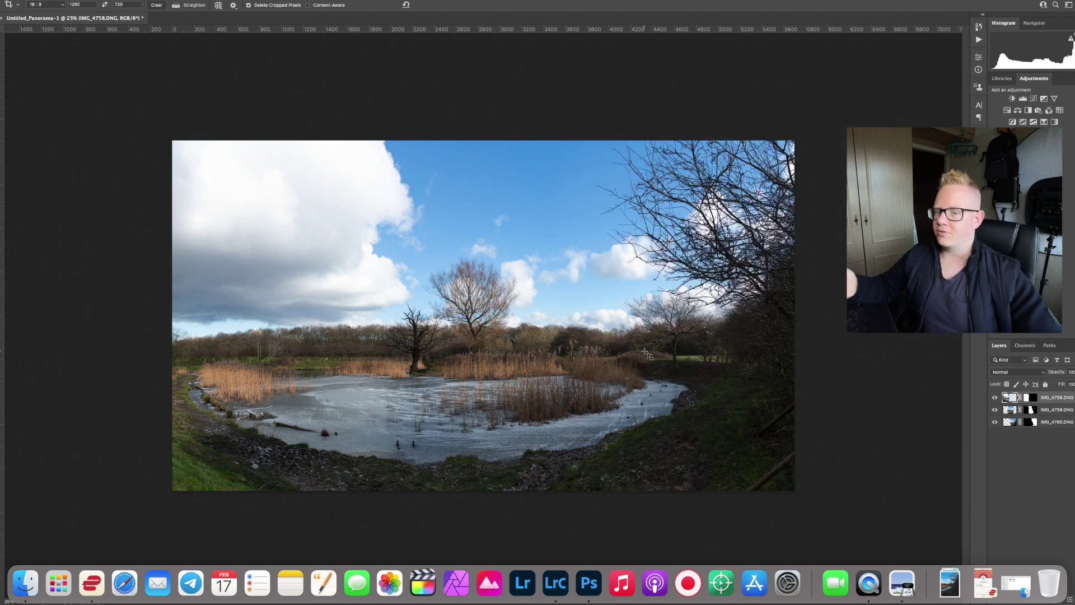
Examine the stitched panorama up close around the trees and reeds, and as a whole, for blending quality
scroll(407, 329, "up", 3)
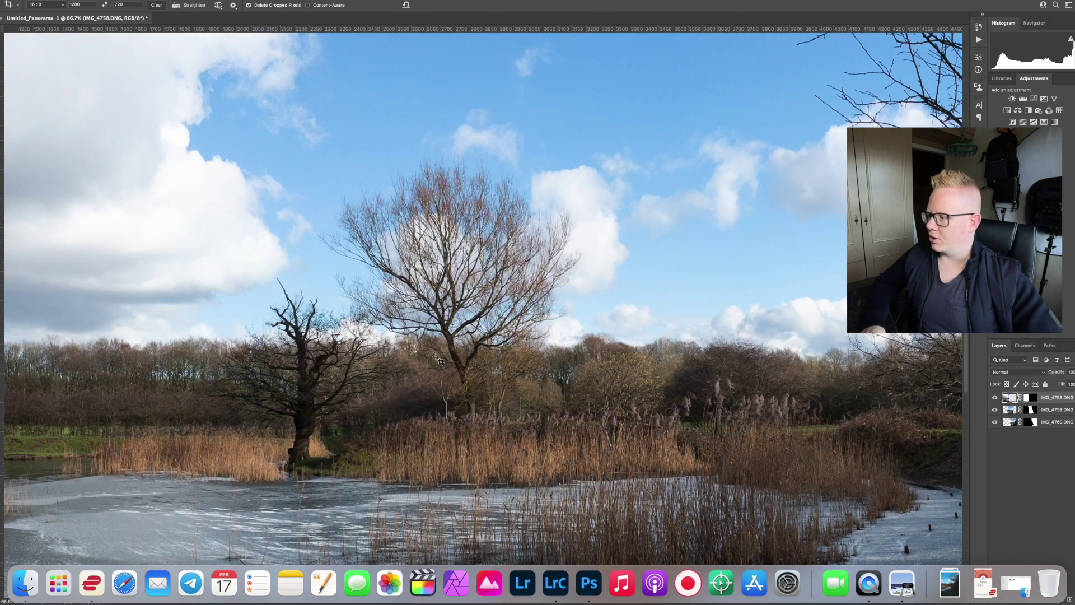
scroll(435, 357, "down", 3)
scroll(436, 357, "left", 2)
scroll(437, 359, "left", 2)
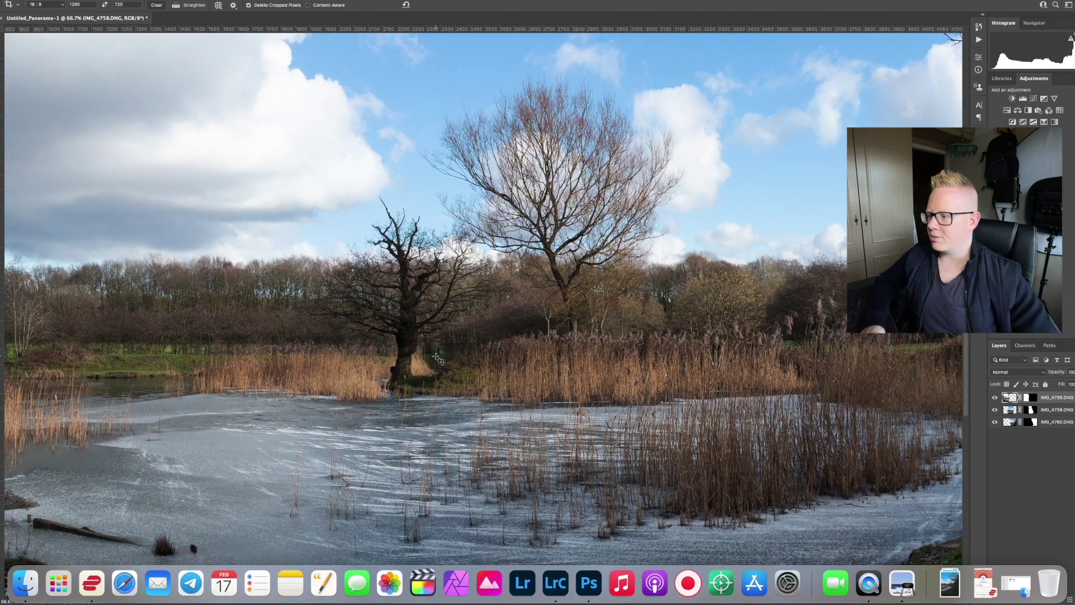
scroll(437, 359, "up", 1)
scroll(436, 358, "down", 3)
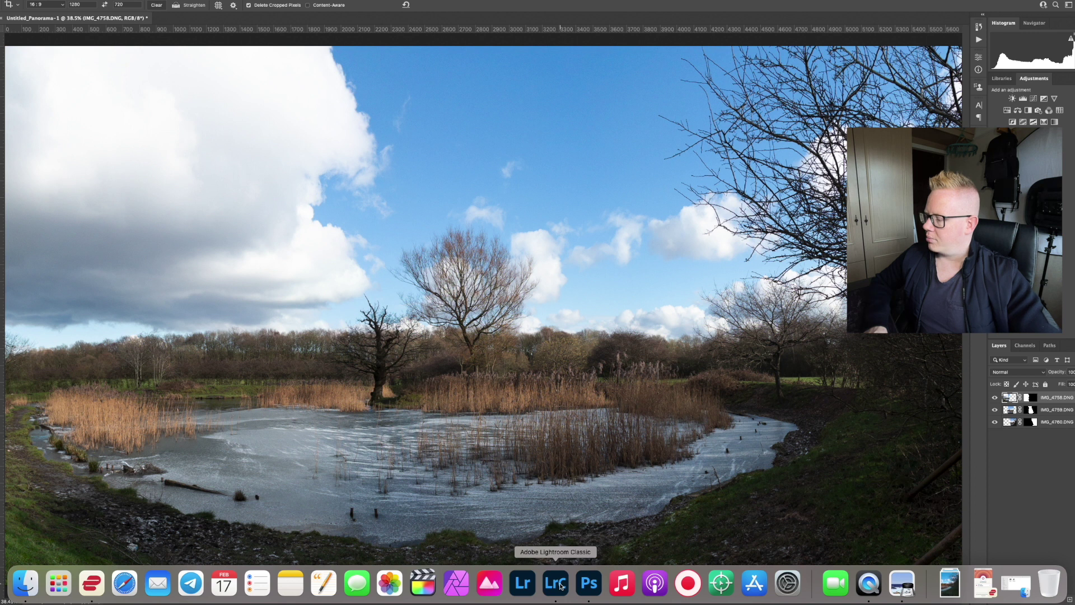
scroll(536, 456, "down", 2)
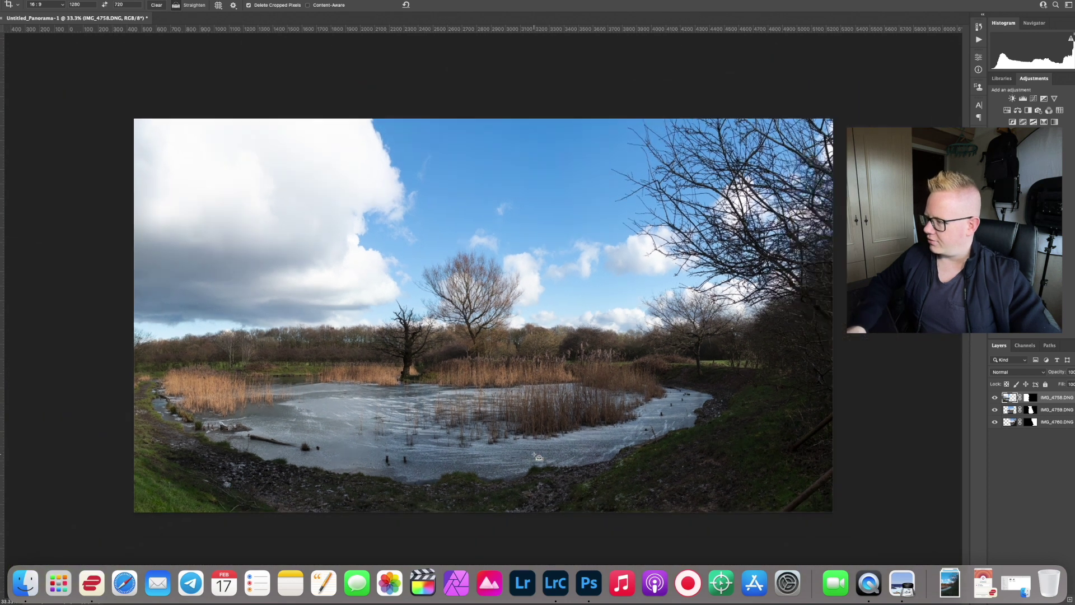
scroll(537, 456, "up", 2)
scroll(536, 456, "down", 1)
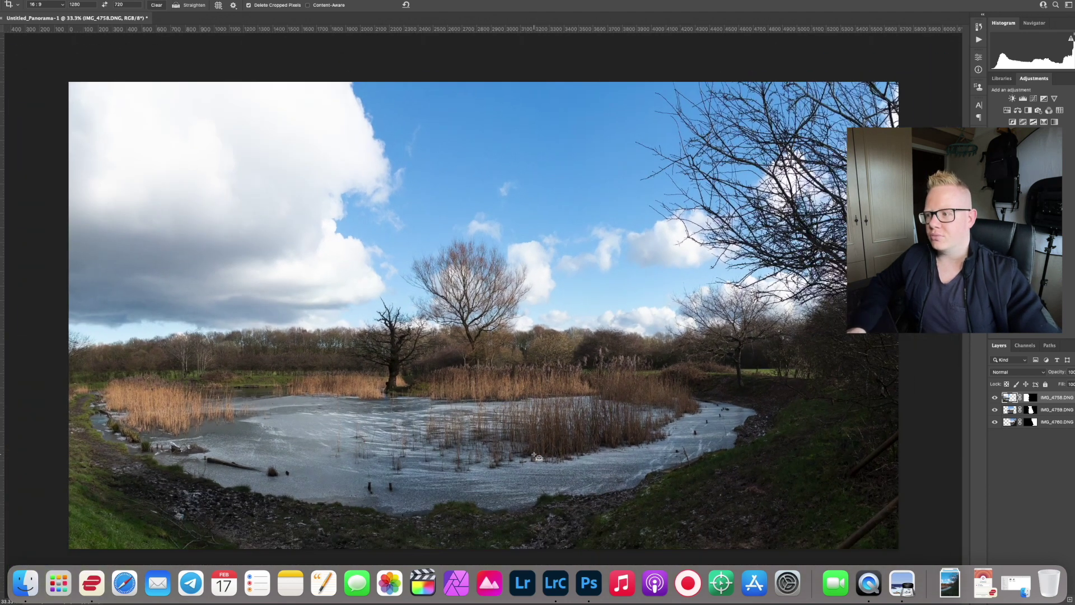
scroll(537, 457, "down", 1)
scroll(537, 456, "up", 2)
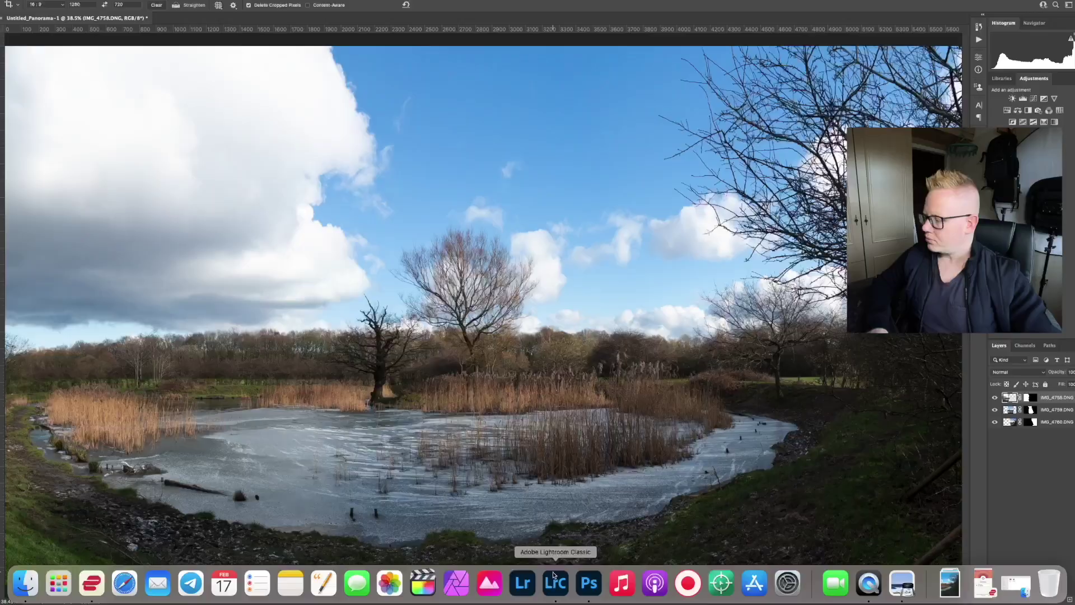
Switch to Lightroom Classic and select the three edited HEIC photos of the pond, IMG_4758 1, IMG_4759 2 and IMG_4760 3
left_click(554, 586)
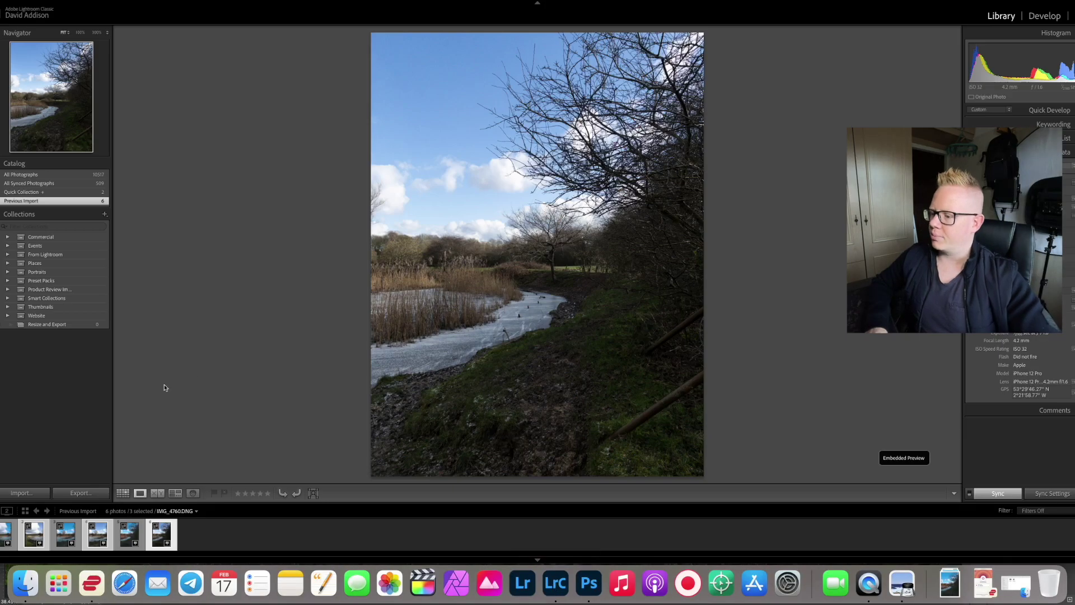
left_click(137, 533)
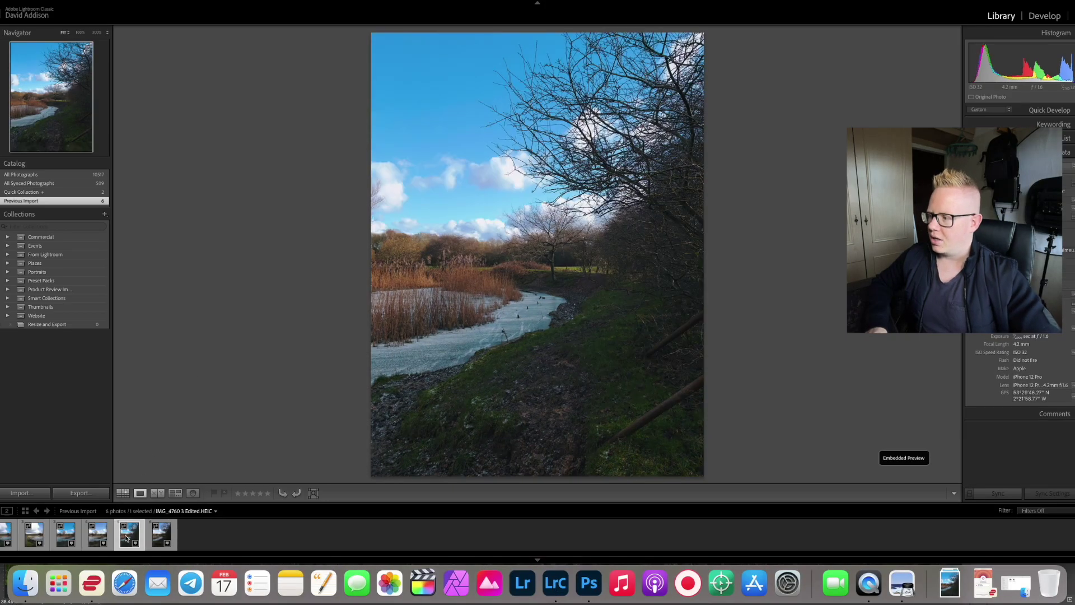
left_click(64, 538, "super")
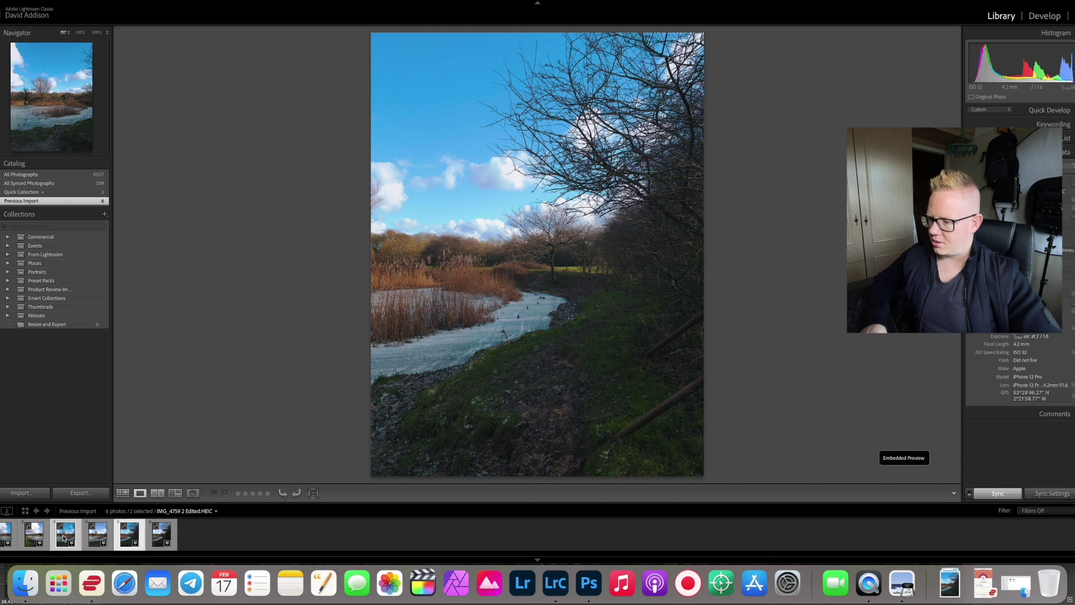
left_click(2, 538, "super")
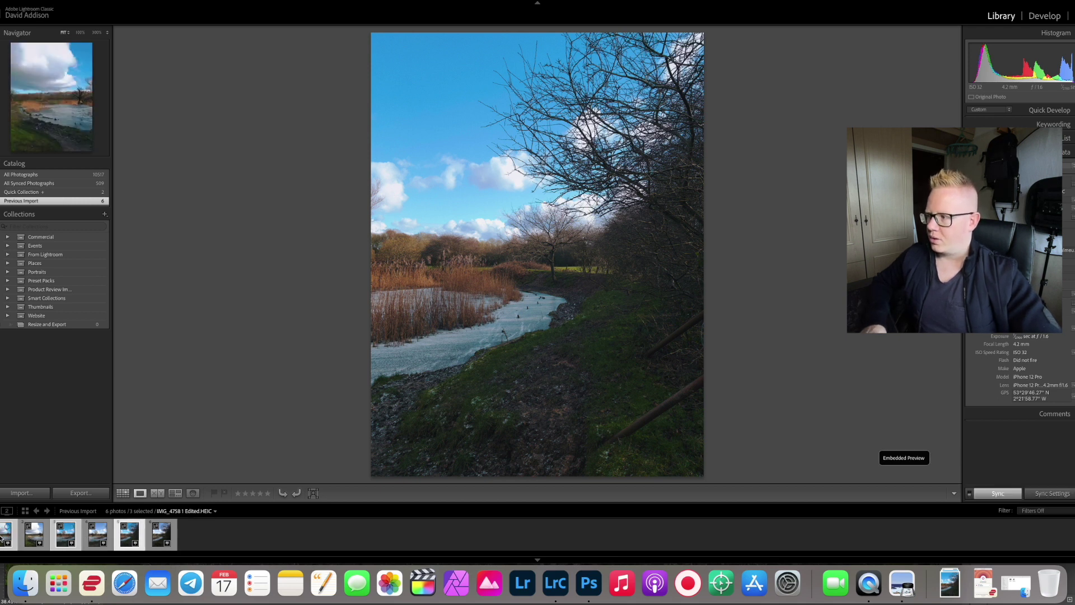
Merge the three selected HEIC photos into a panorama with the Spherical projection and Fill Edges enabled
right_click(2, 537)
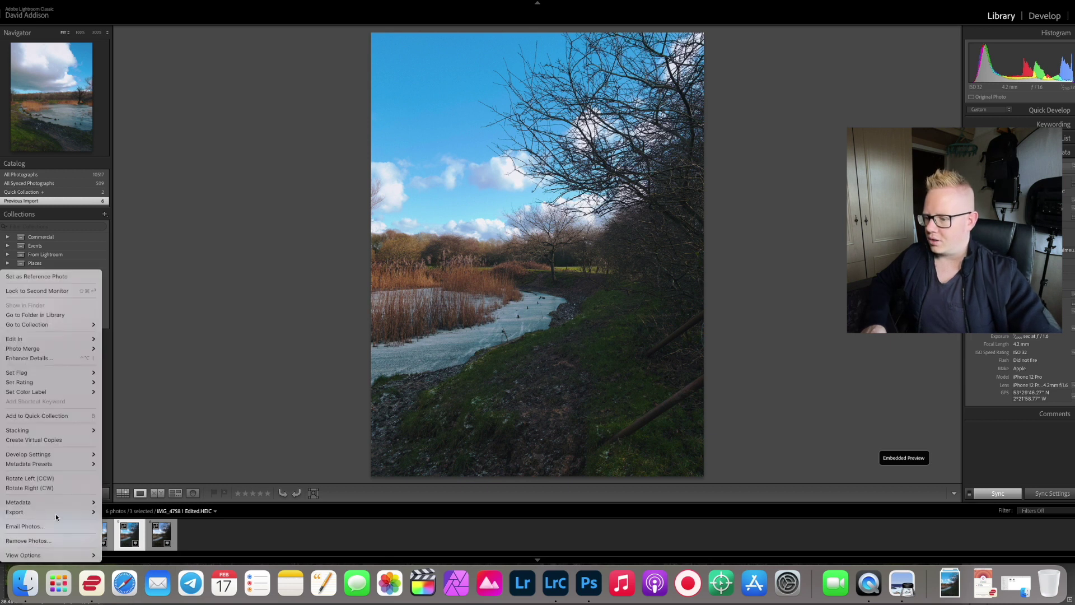
mouse_move(58, 503)
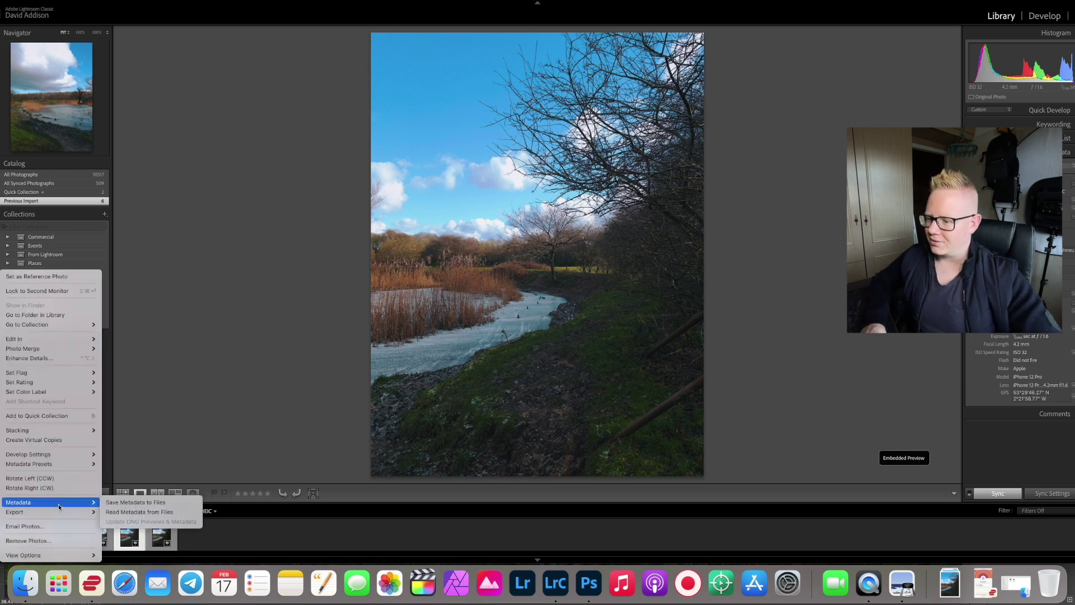
mouse_move(57, 350)
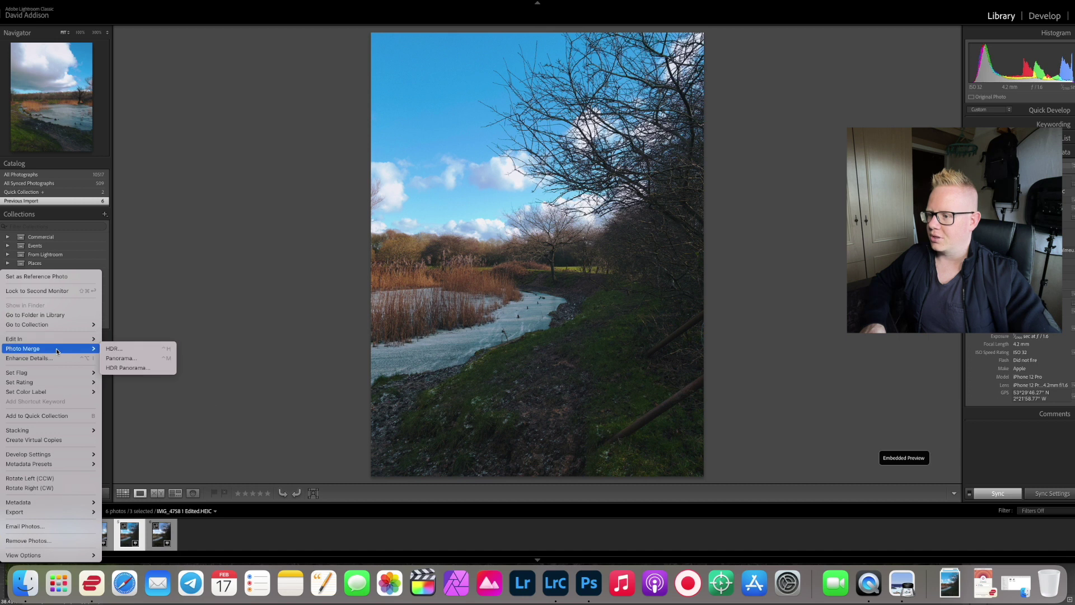
left_click(141, 356)
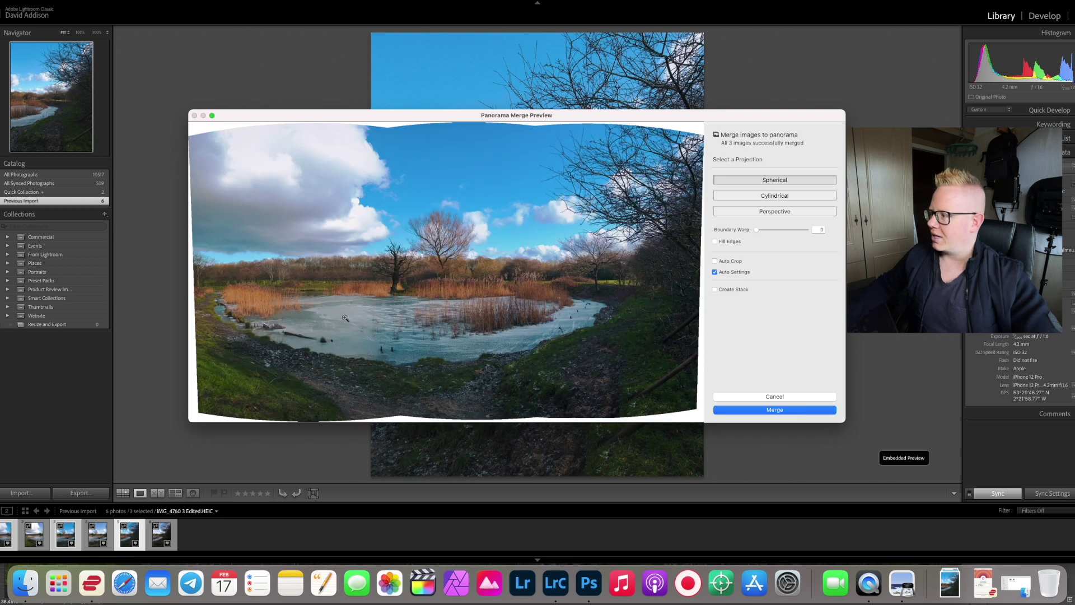
left_click(715, 242)
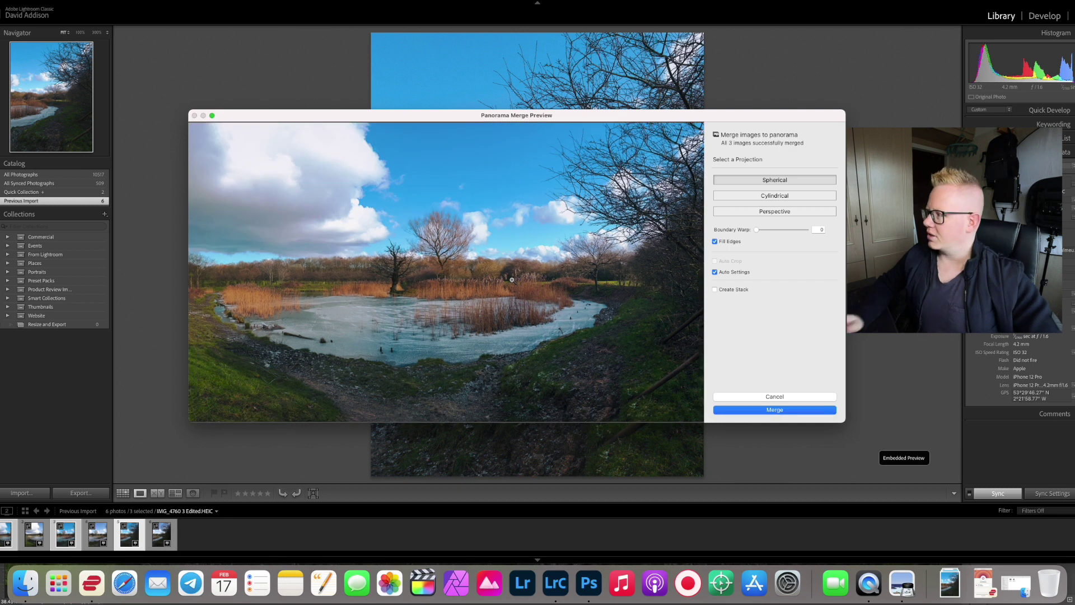
left_click(773, 411)
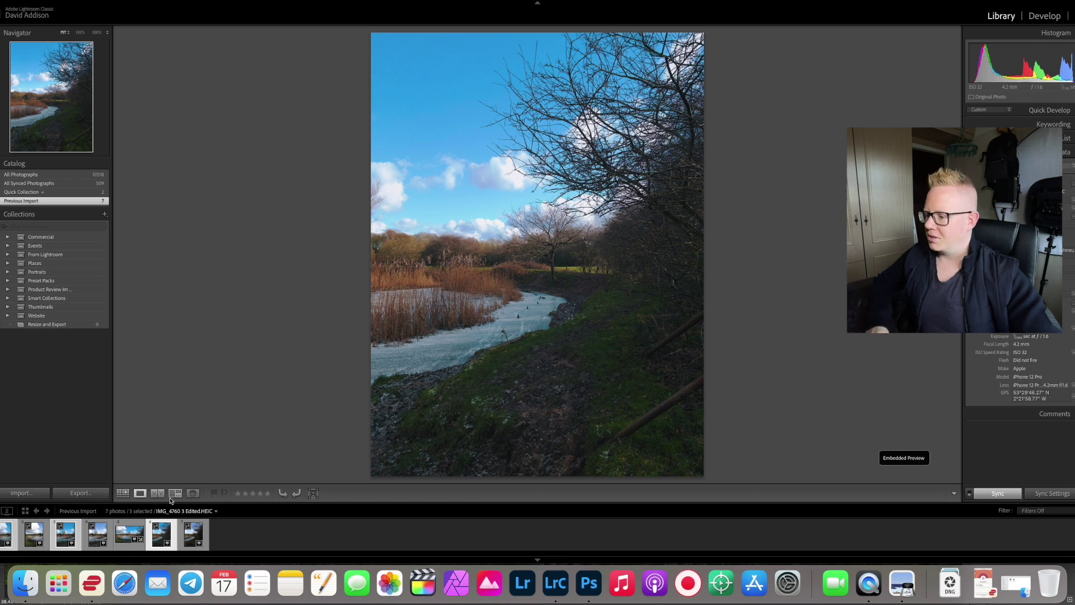
Open the merged IMG_4760 3 Edited-Pano.dng and inspect the filled area at its upper-right corner
left_click(124, 539)
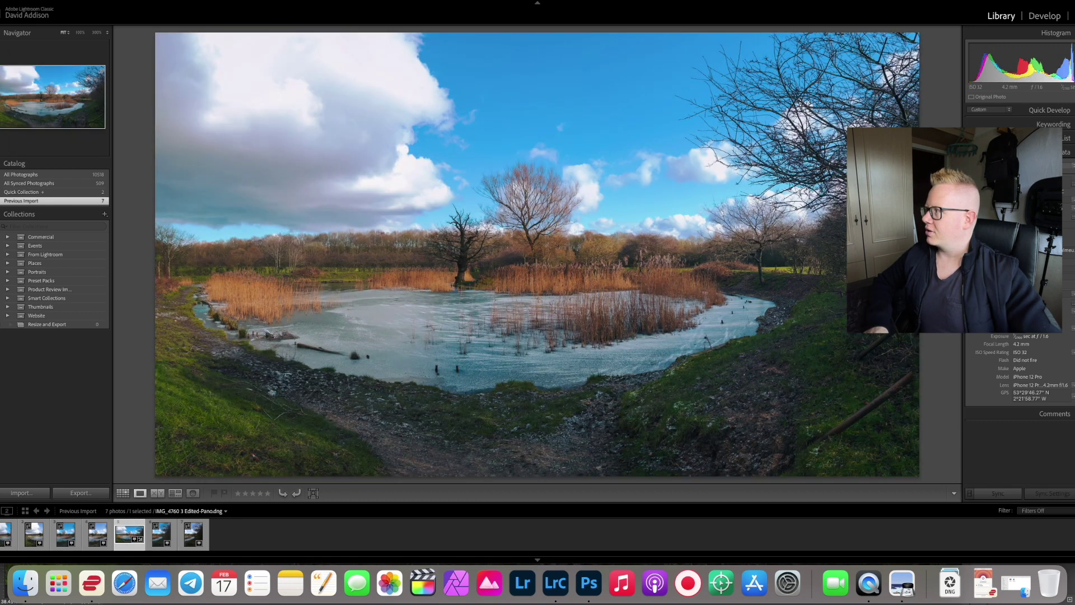
left_click(912, 36)
left_click_drag(899, 74, 806, 149)
left_click(806, 148)
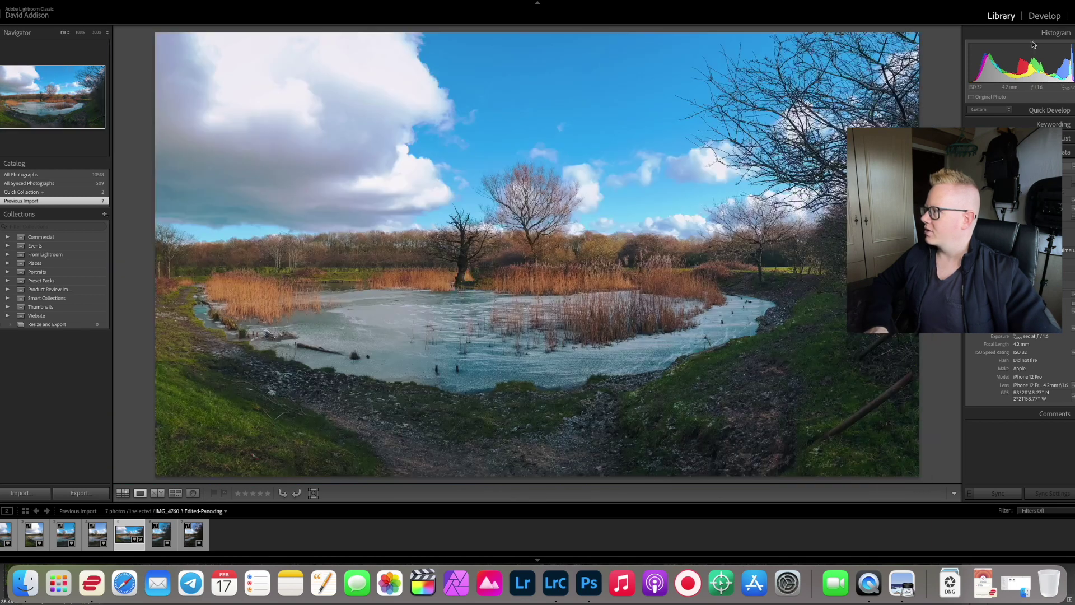
Crop the merged panorama in the Develop module, pulling its upper-right corner slightly inward
left_click(1049, 15)
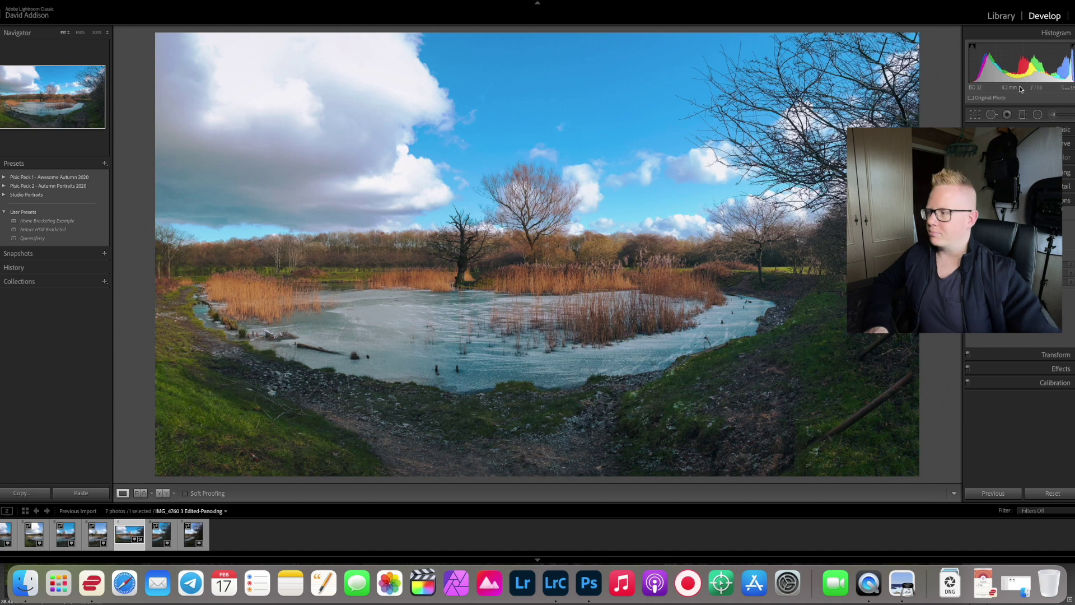
left_click(975, 114)
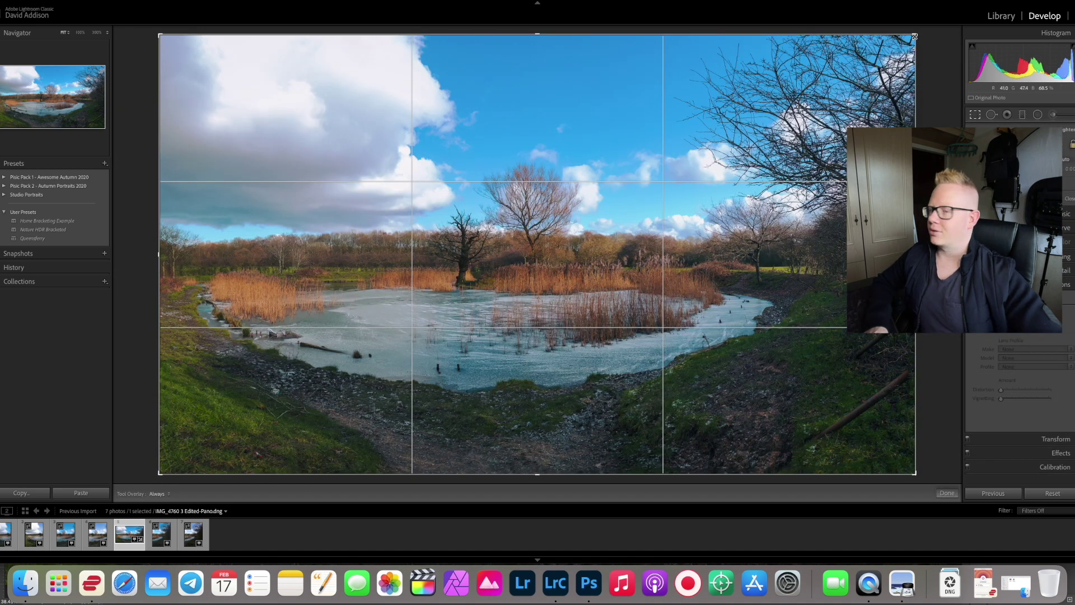
left_click_drag(914, 35, 914, 41)
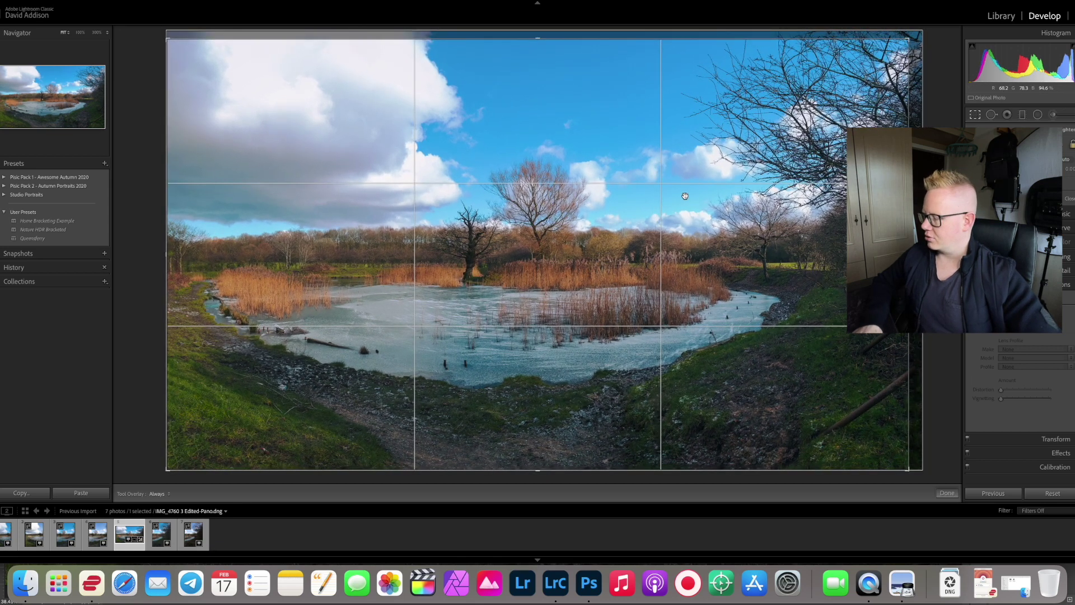
key("Return")
Inspect the cropped panorama's detail around the bare trees and reeds at full magnification
left_click(516, 251)
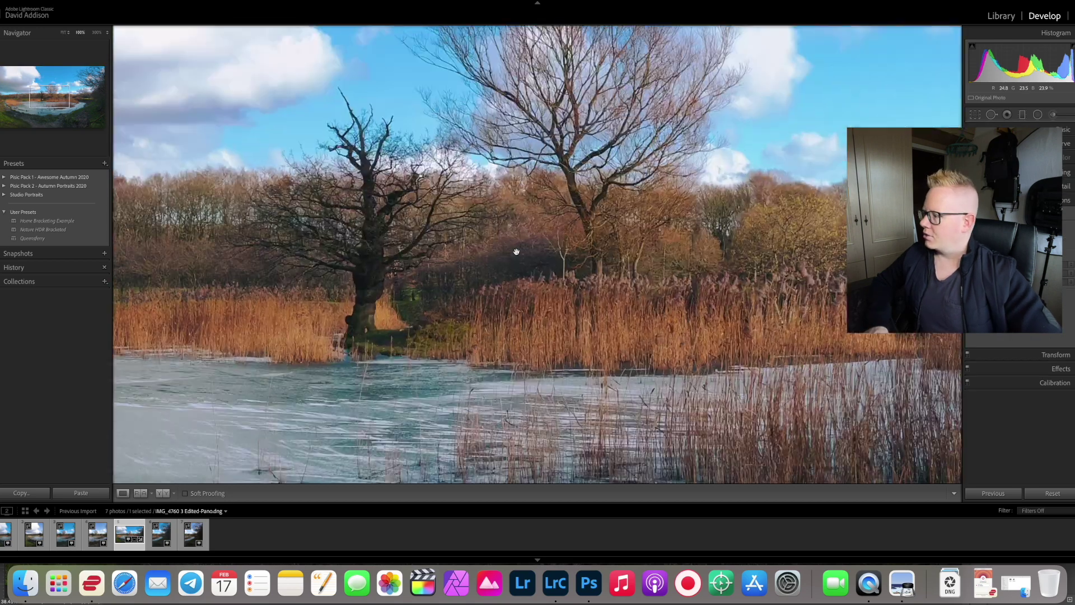
left_click(516, 251)
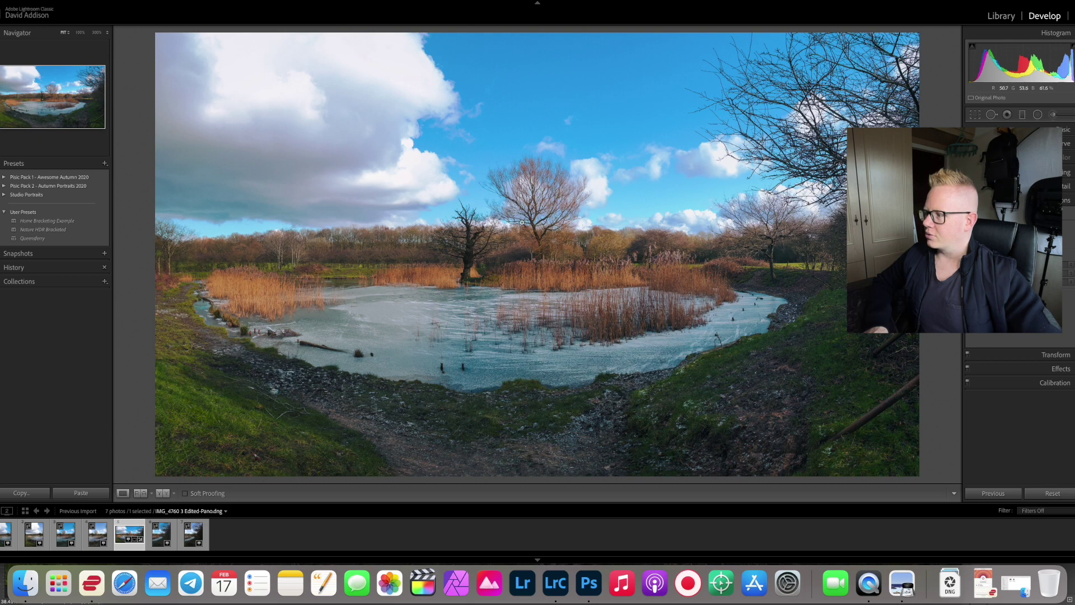
left_click(488, 273)
left_click(491, 261)
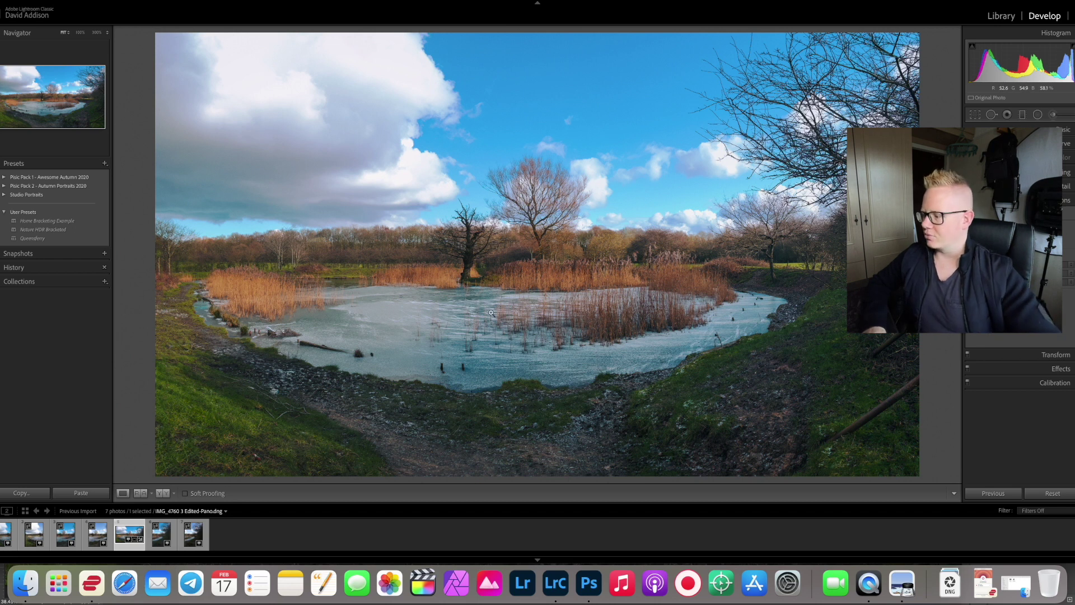
Switch to Photoshop and view the whole DNG panorama for comparison with the HEIC version
left_click(582, 593)
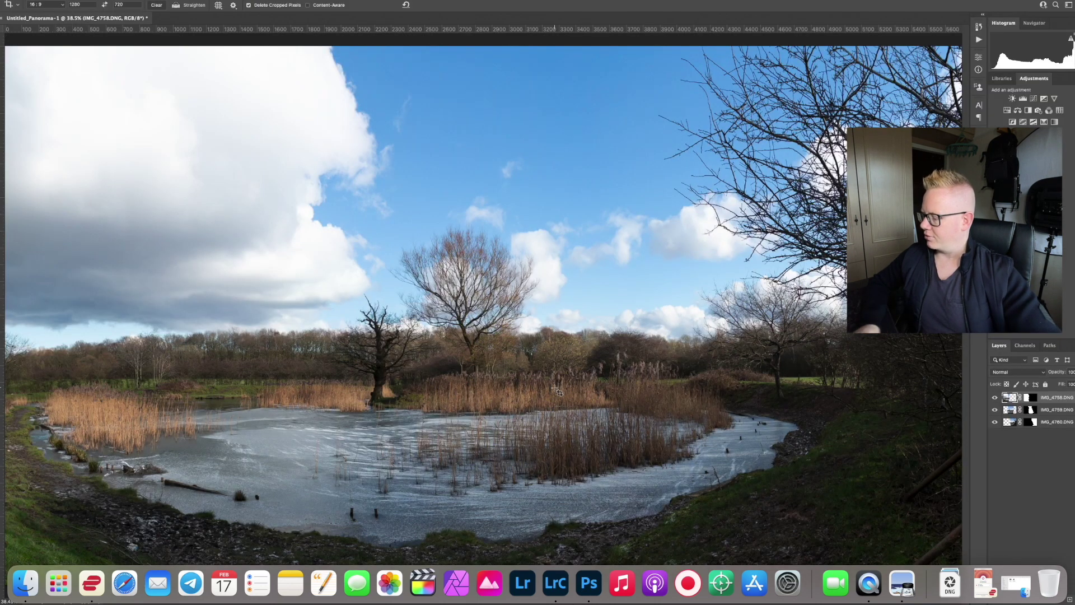
key("super+minus")
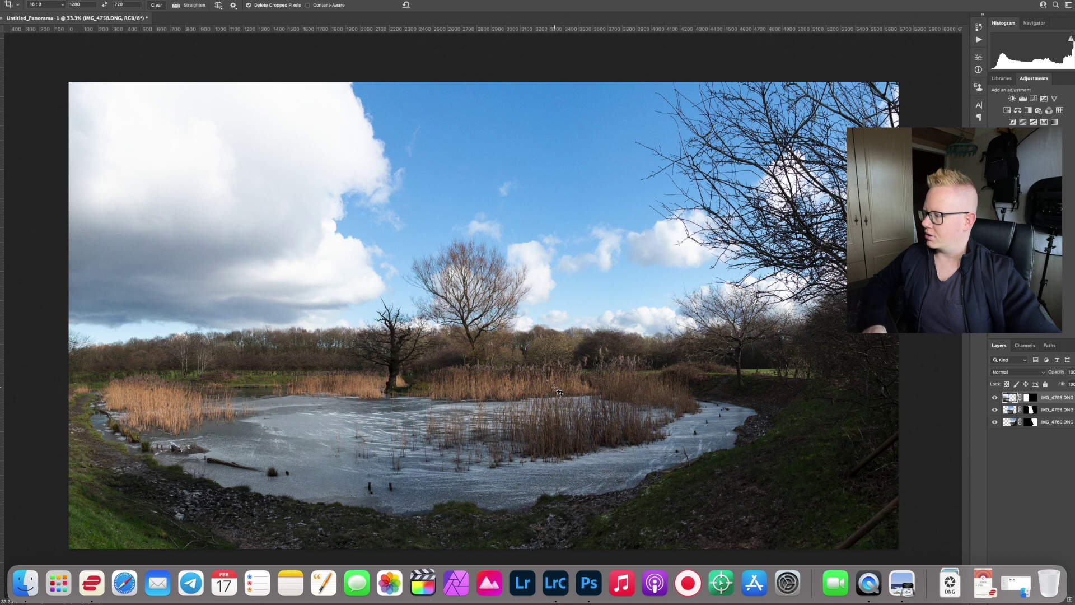